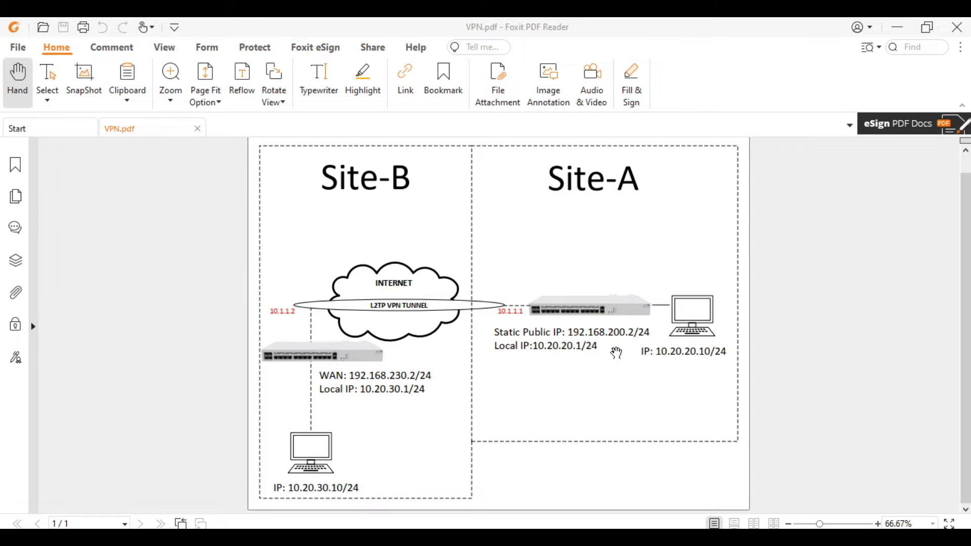
- Highlight Site-A's public IP 192.168.200.2/24, Site-B's local IP and Site-A's local IP 10.20.20.1/24 on the diagram
drag(567, 333, 652, 329)
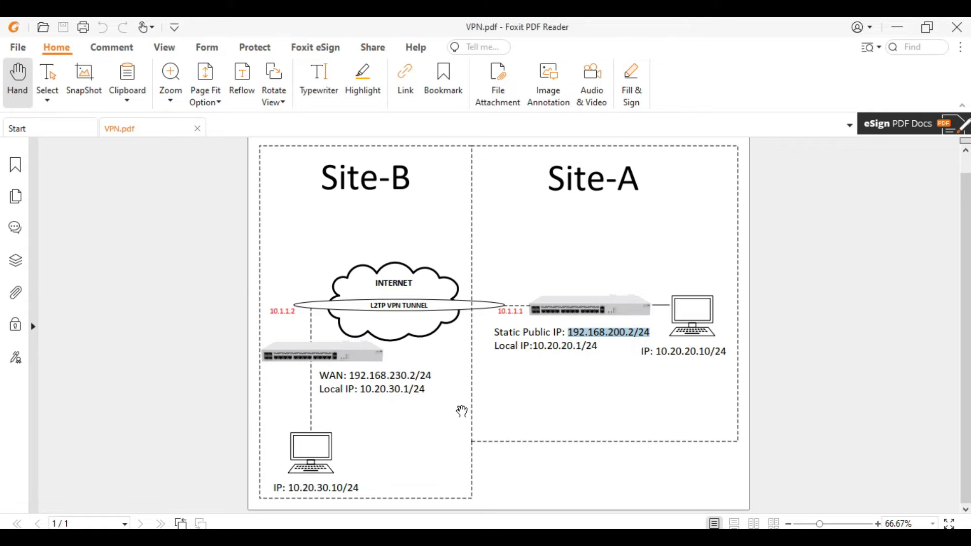
click(364, 407)
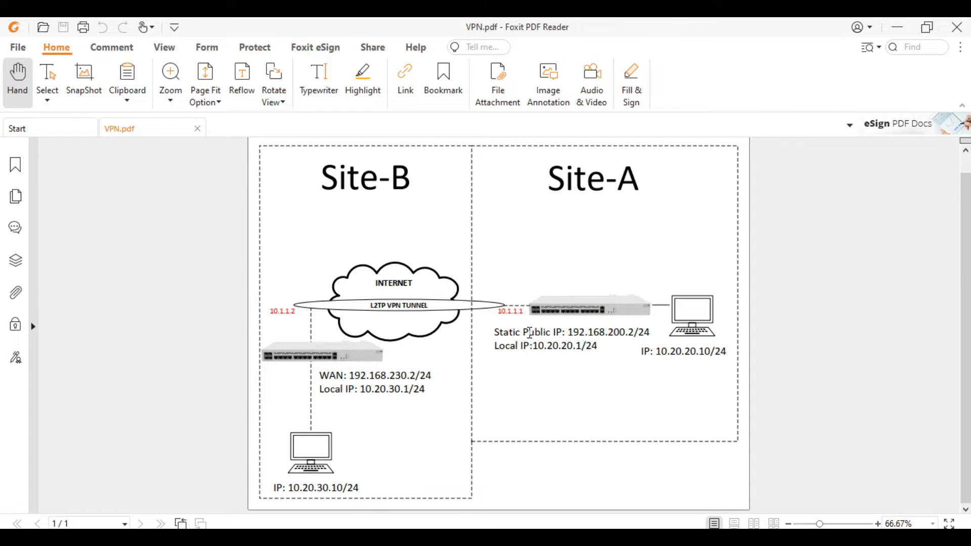
drag(529, 333, 649, 333)
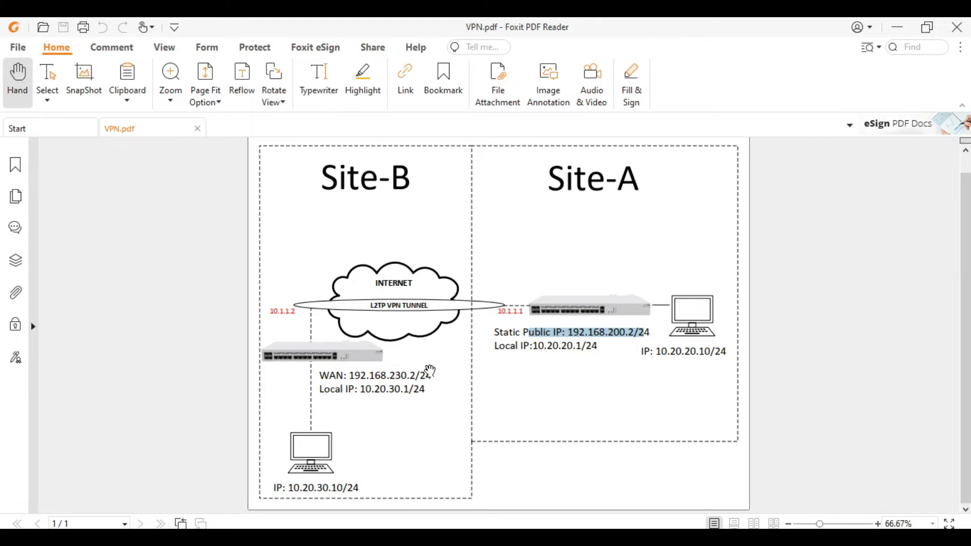
drag(360, 390, 413, 390)
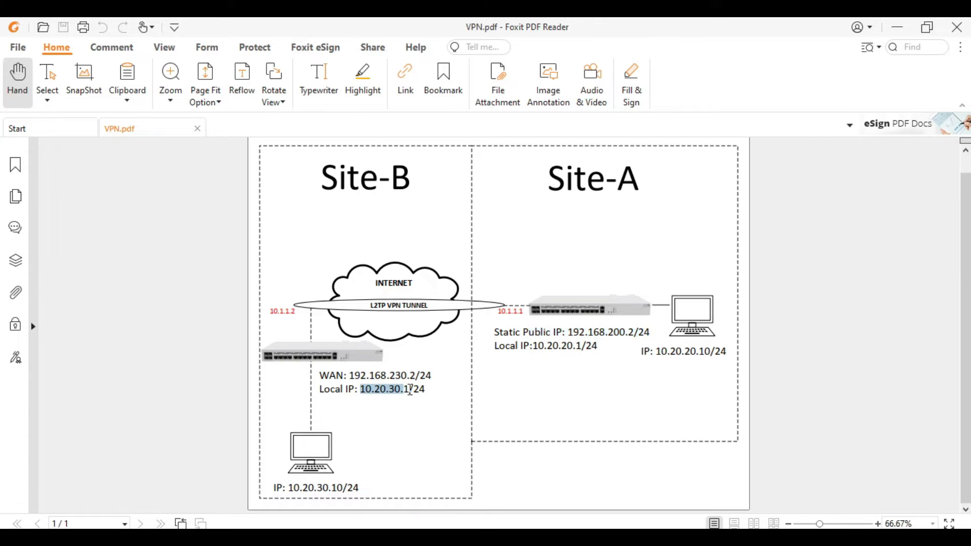
drag(524, 346, 598, 348)
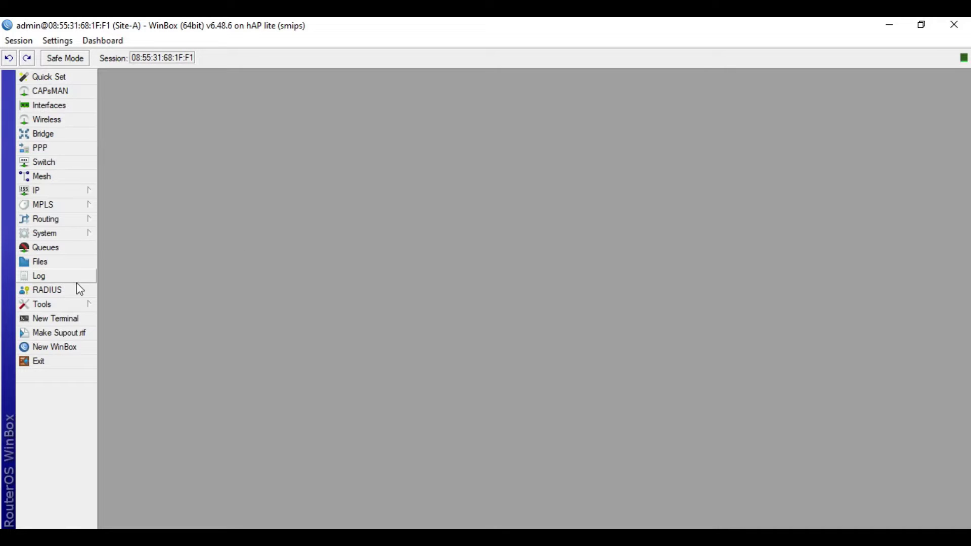
click(71, 319)
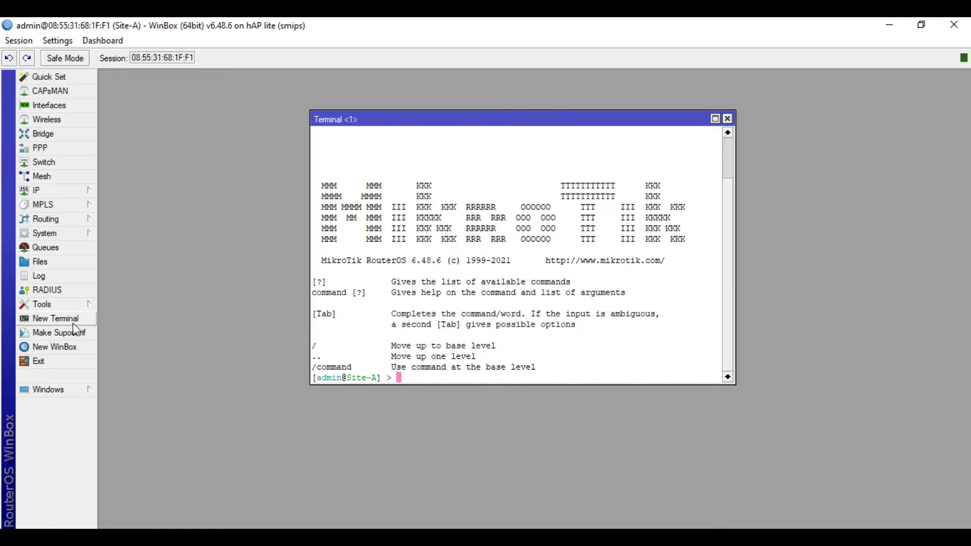
text(ping google.com)
key(Return)
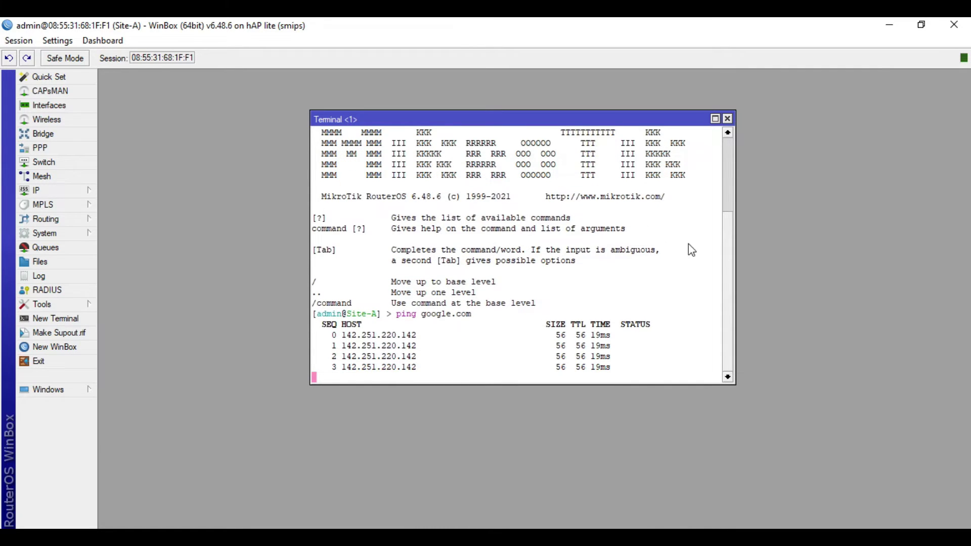
click(727, 119)
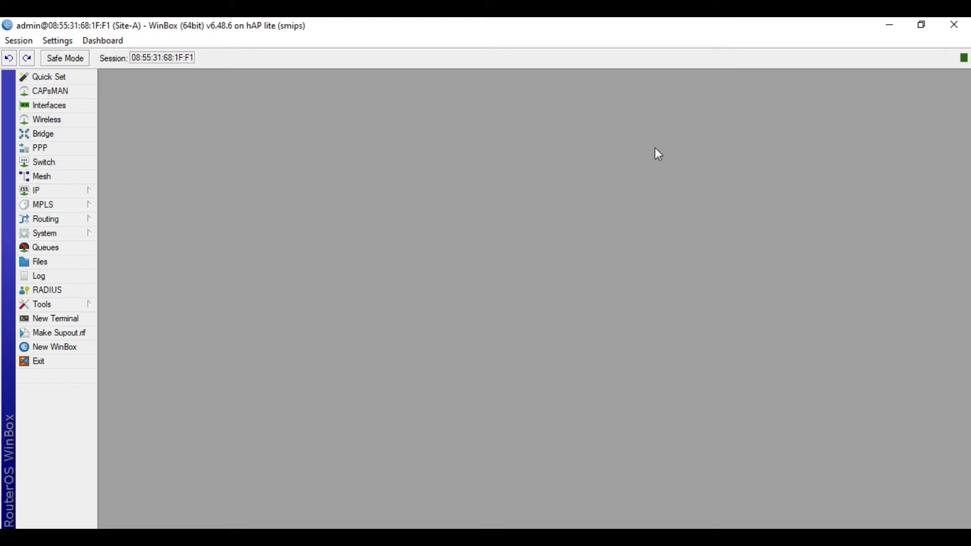
- Enable Site-A's PPP L2TP server with Use IPsec set to yes and an IPsec secret entered
click(45, 147)
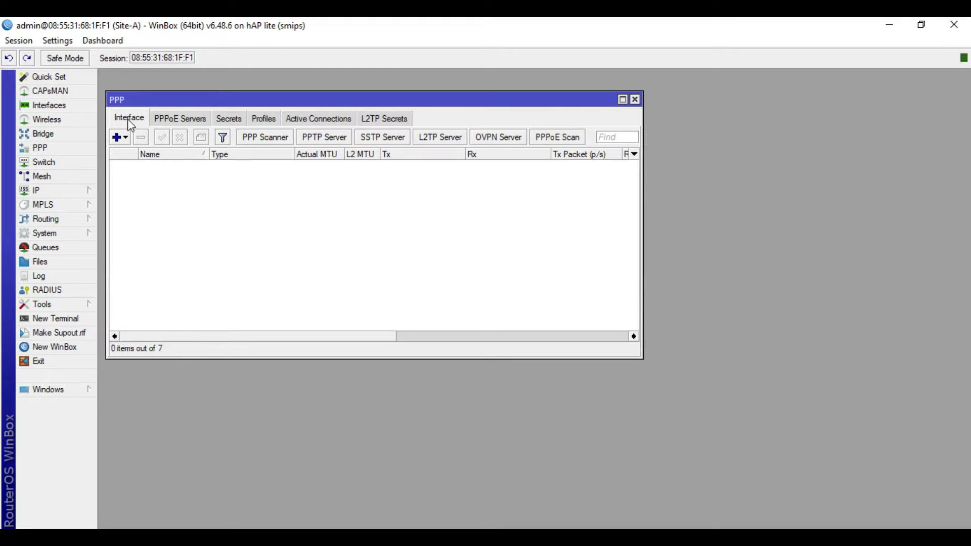
click(439, 137)
click(493, 200)
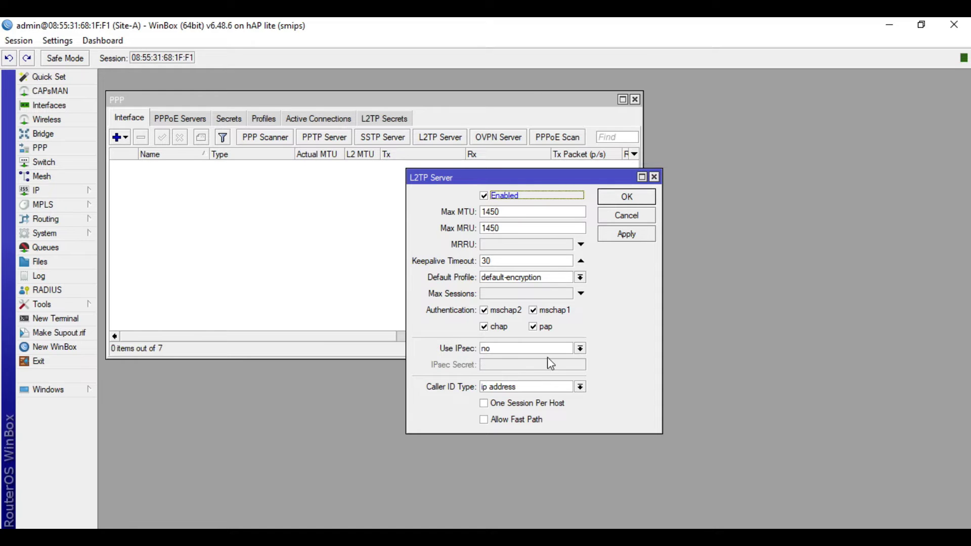
click(568, 349)
click(525, 378)
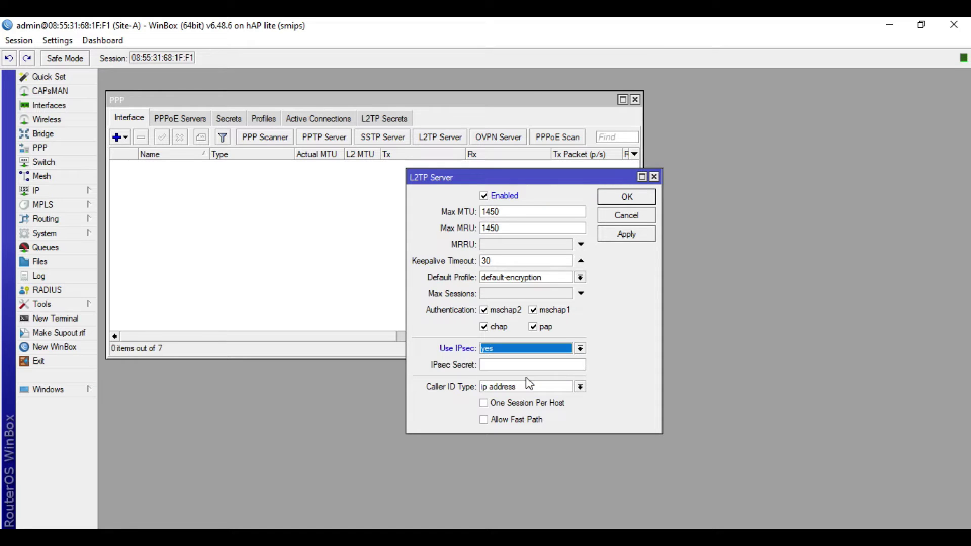
click(518, 364)
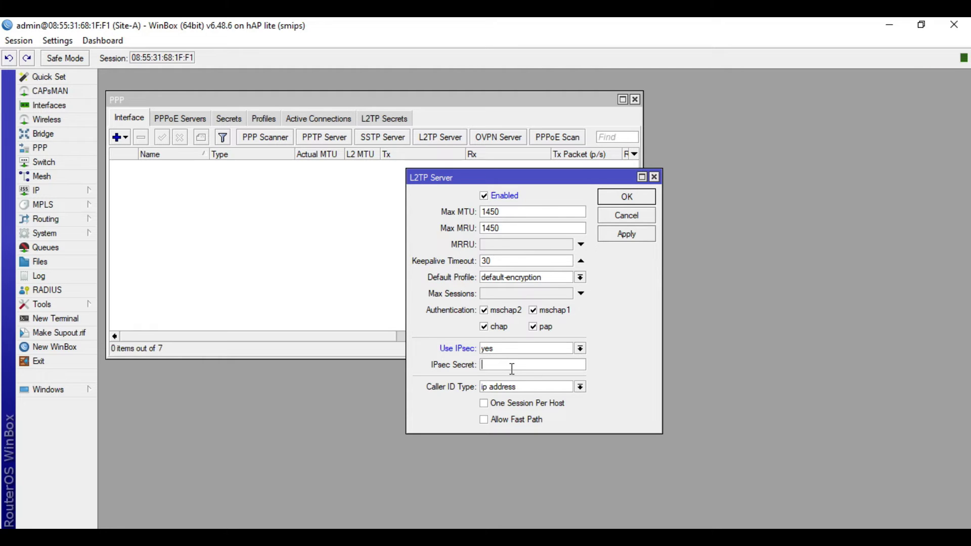
text($ec123)
click(626, 237)
click(646, 198)
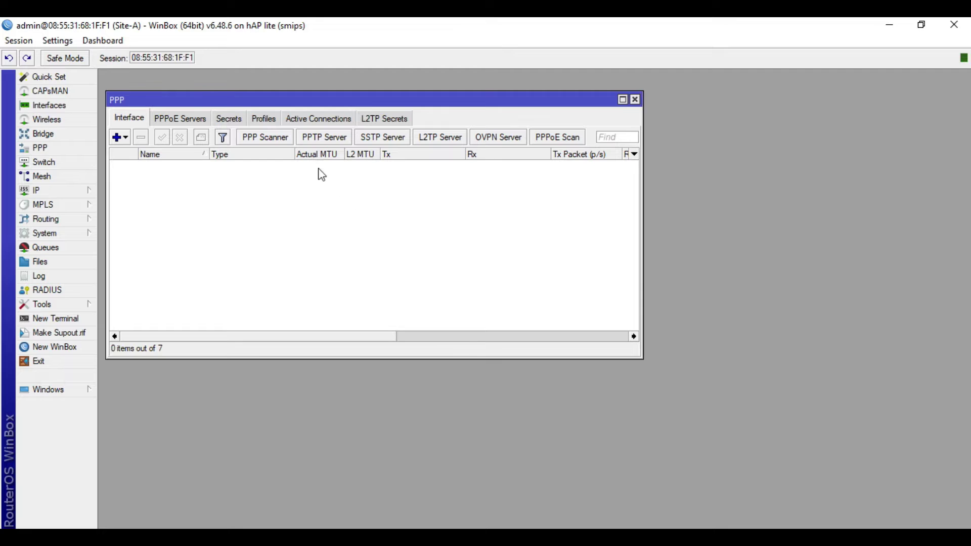
- Review the default-encryption profile's General, Protocols and Limits tabs, leaving Only One at no
click(271, 124)
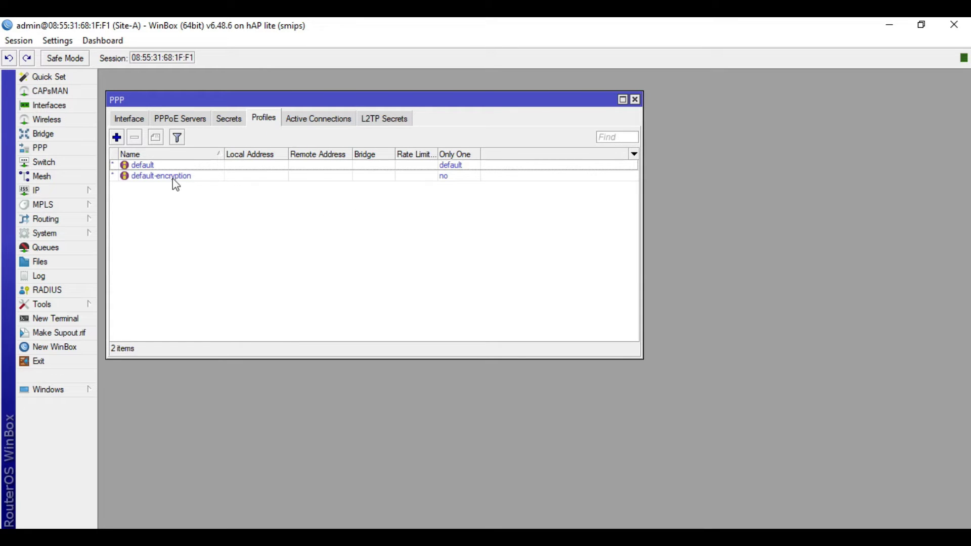
click(159, 177)
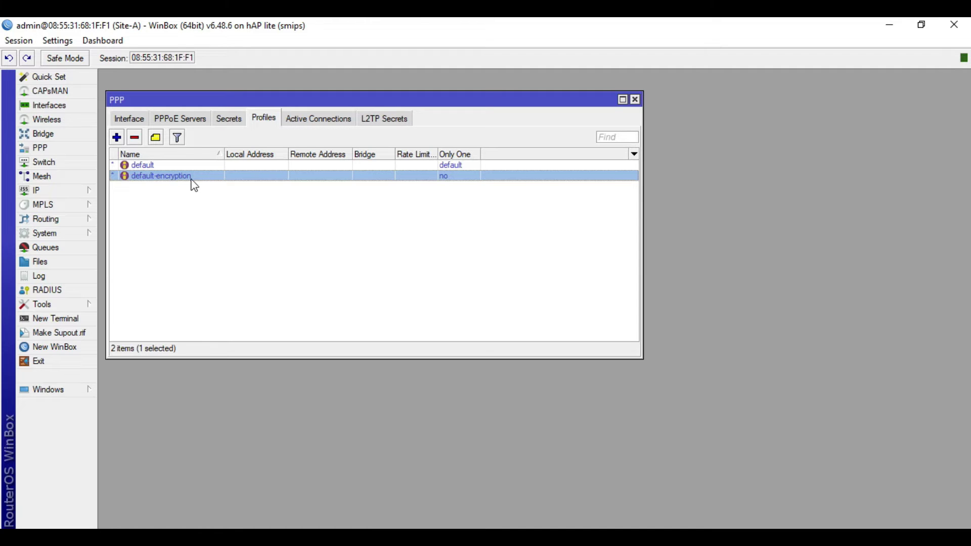
double_click(196, 180)
click(427, 143)
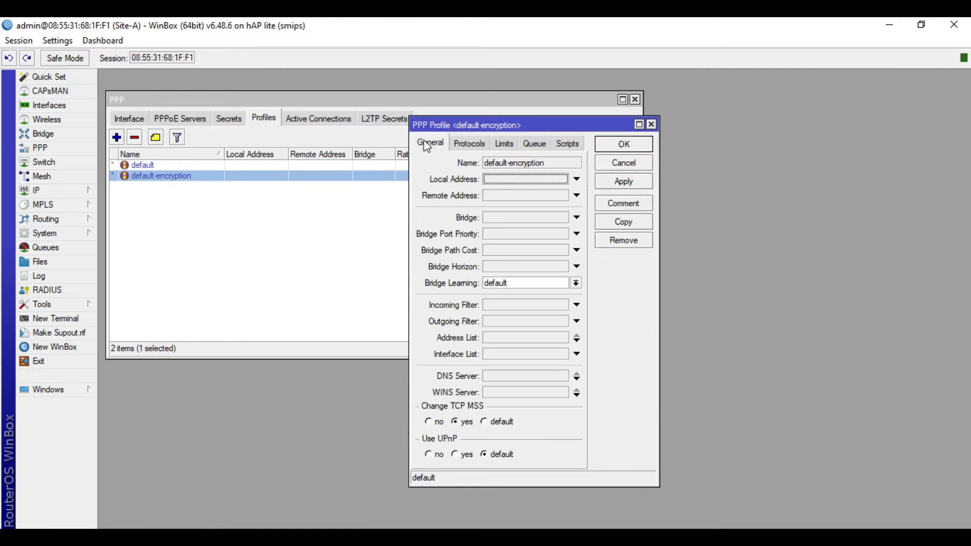
click(470, 144)
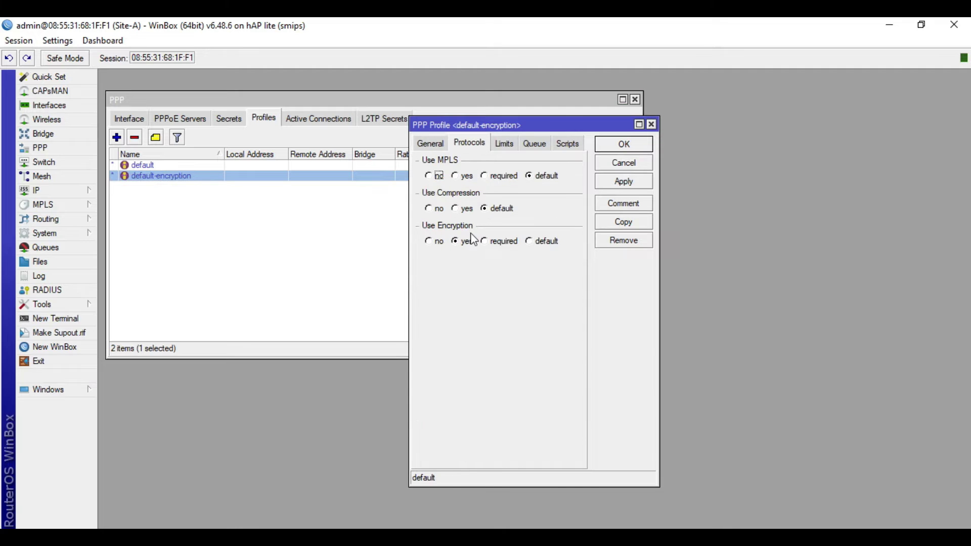
click(503, 143)
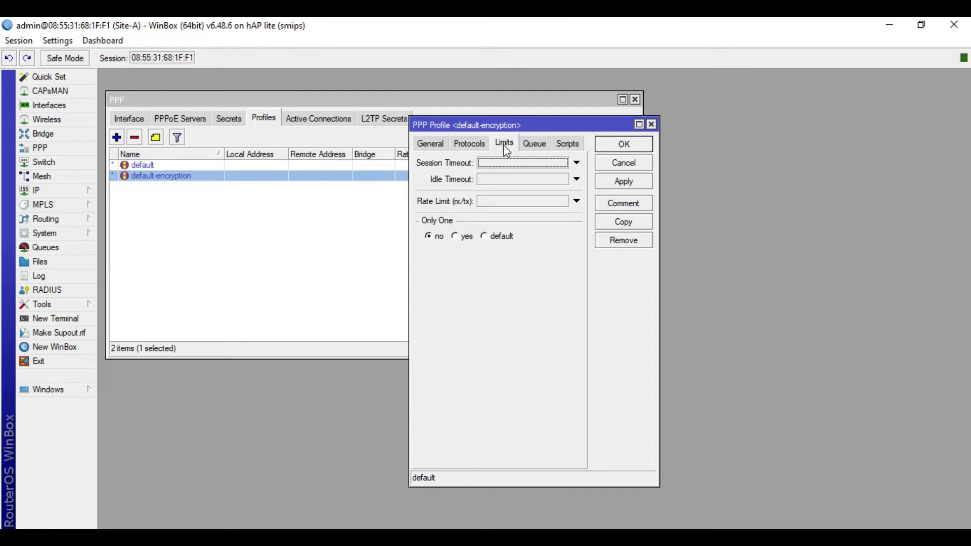
click(438, 241)
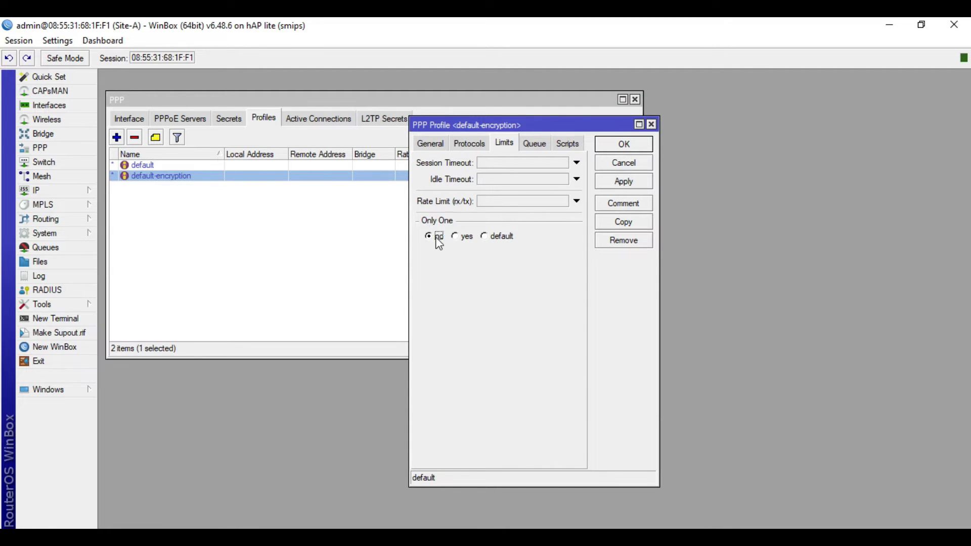
click(632, 144)
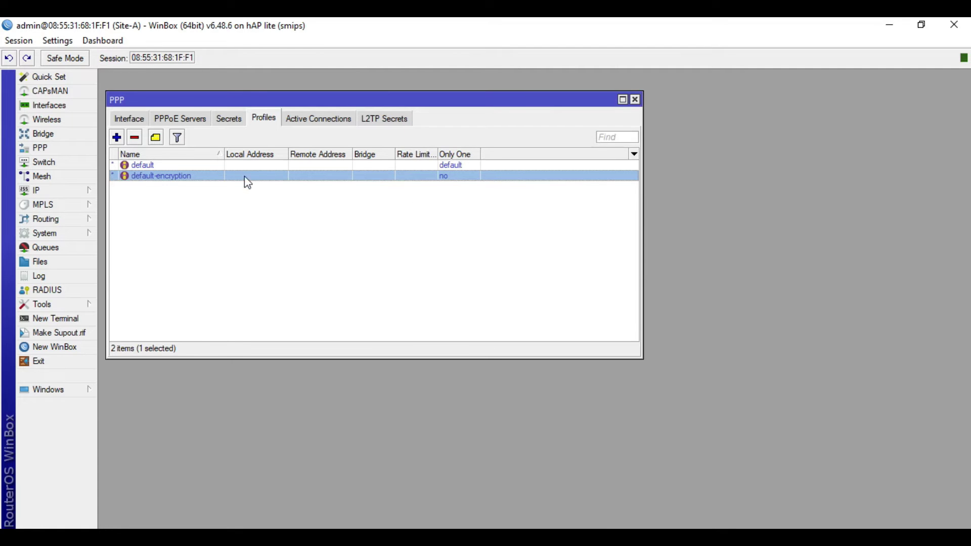
- Delete the old SSTP secret from the PPP Secrets list
click(265, 208)
click(233, 121)
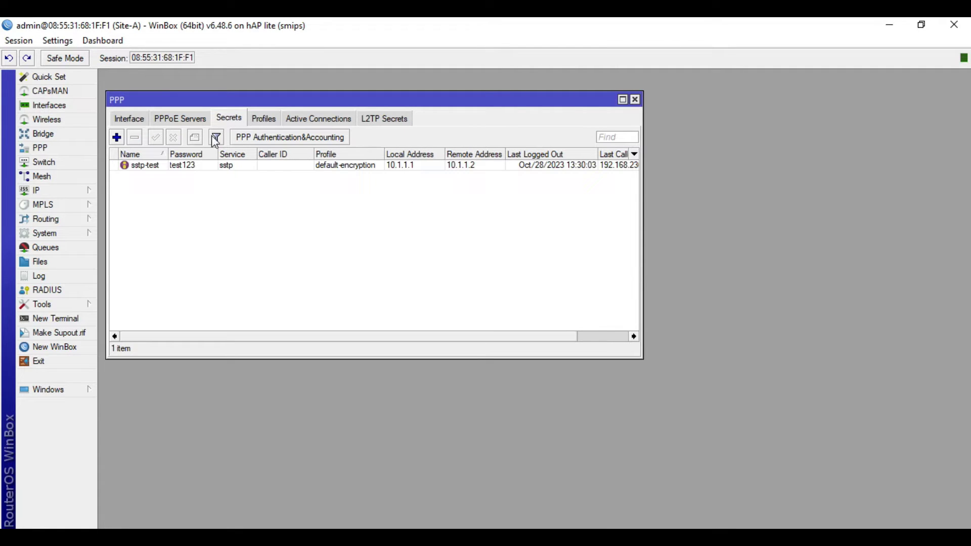
click(167, 169)
click(135, 137)
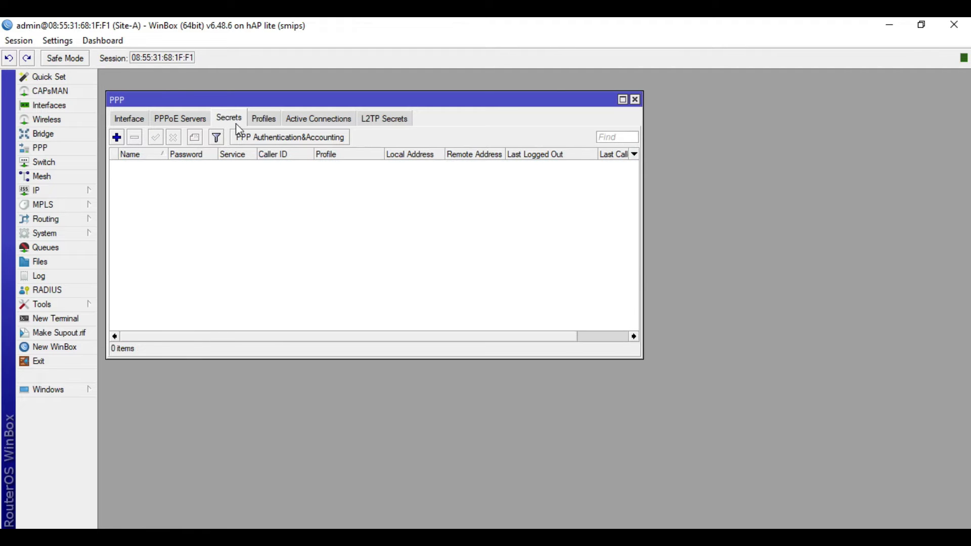
- Add a PPP secret named l2tp-test with a password, service l2tp and profile default-encryption
click(117, 138)
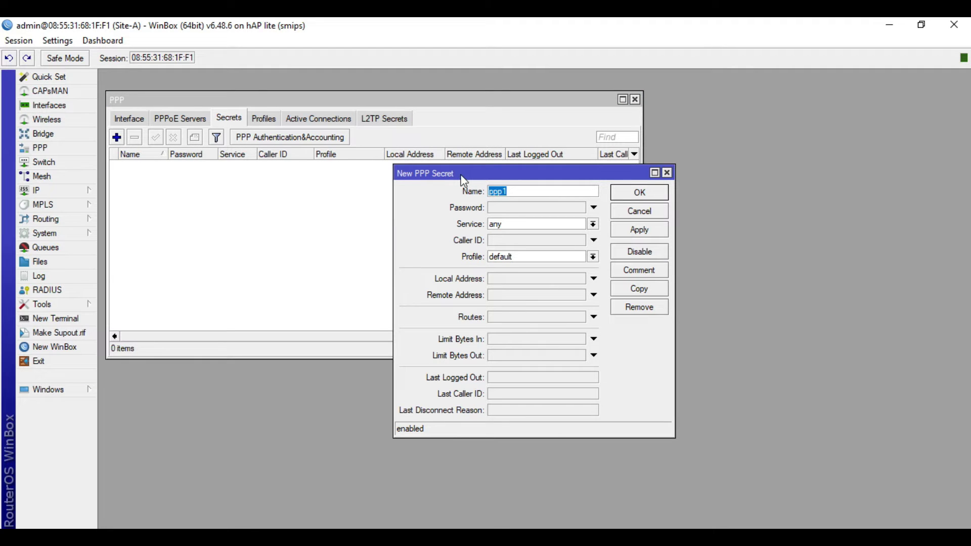
text(l2tp-test)
click(503, 207)
text(test123)
click(520, 226)
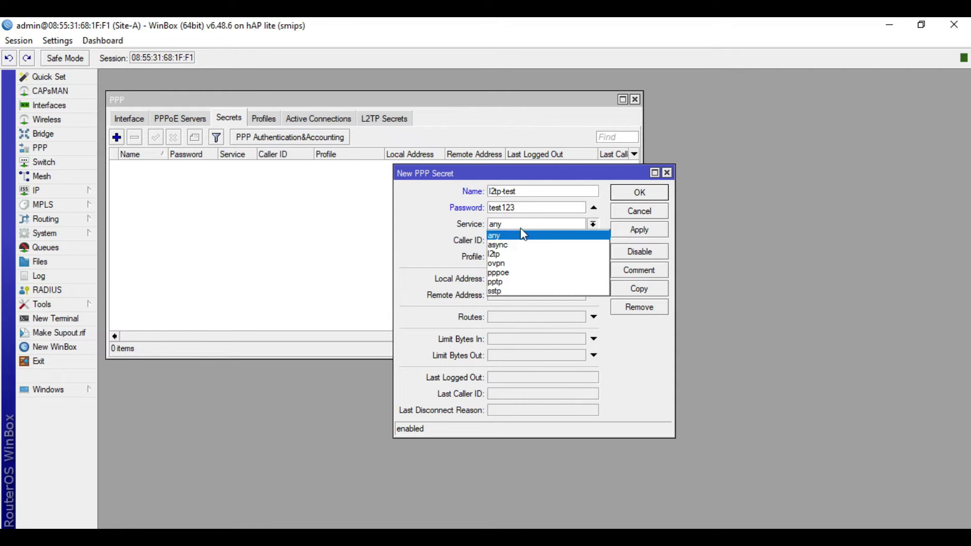
click(516, 254)
click(531, 259)
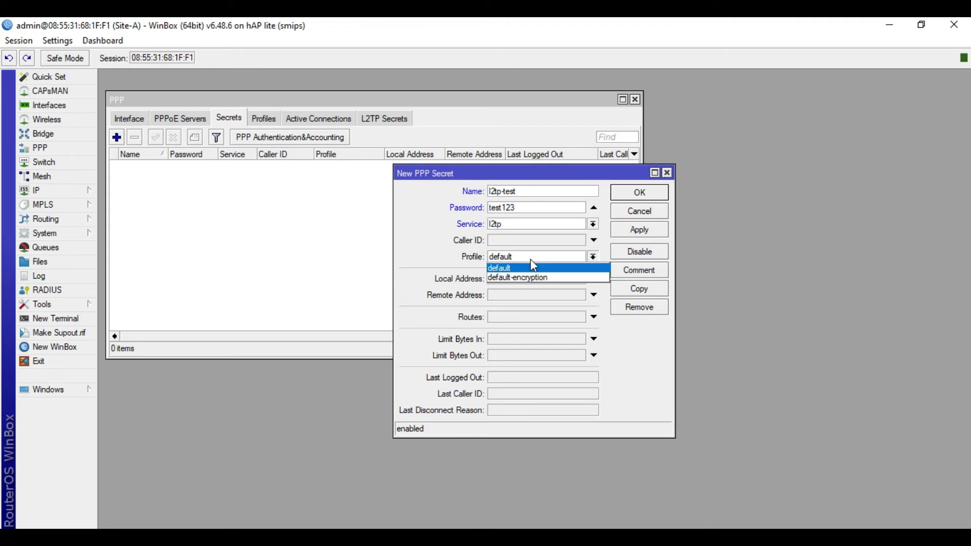
click(529, 278)
- Give the secret local address 10.1.1.1 and remote address 10.1.1.2, then save it
click(525, 279)
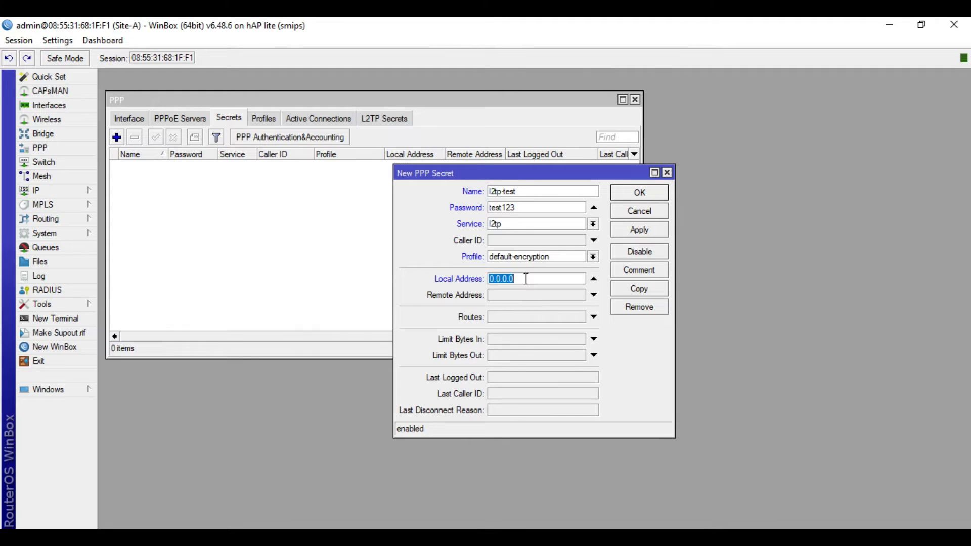
text(10.1.1.1)
key(alt+Tab)
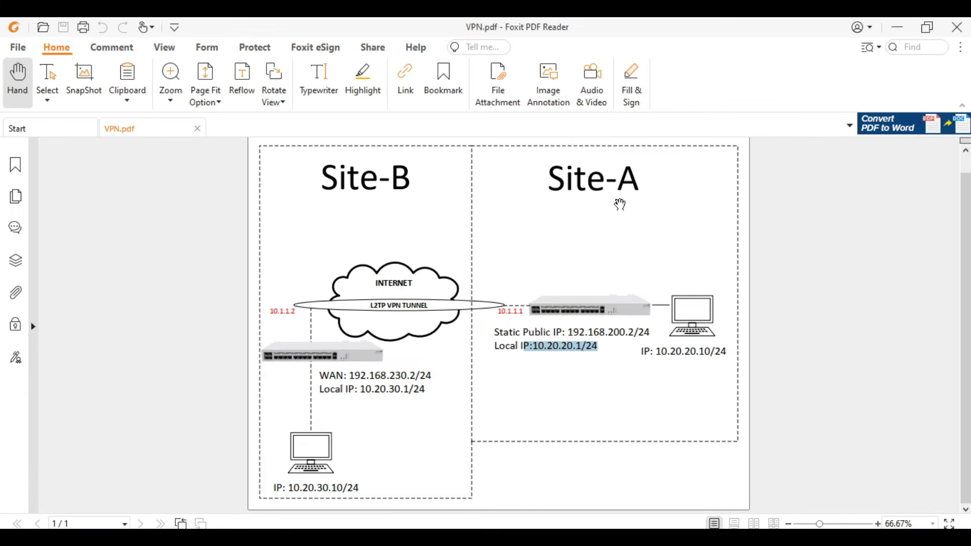
click(897, 28)
click(505, 298)
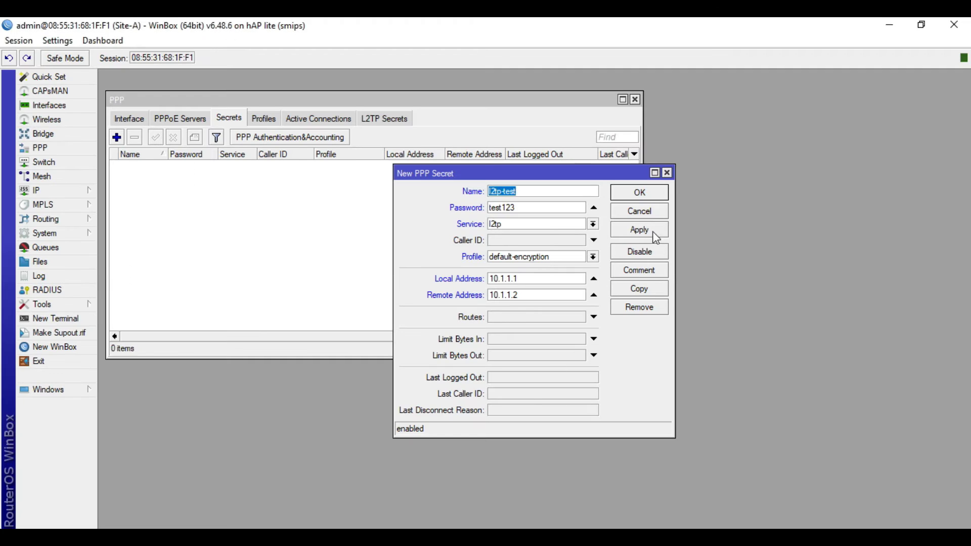
click(643, 230)
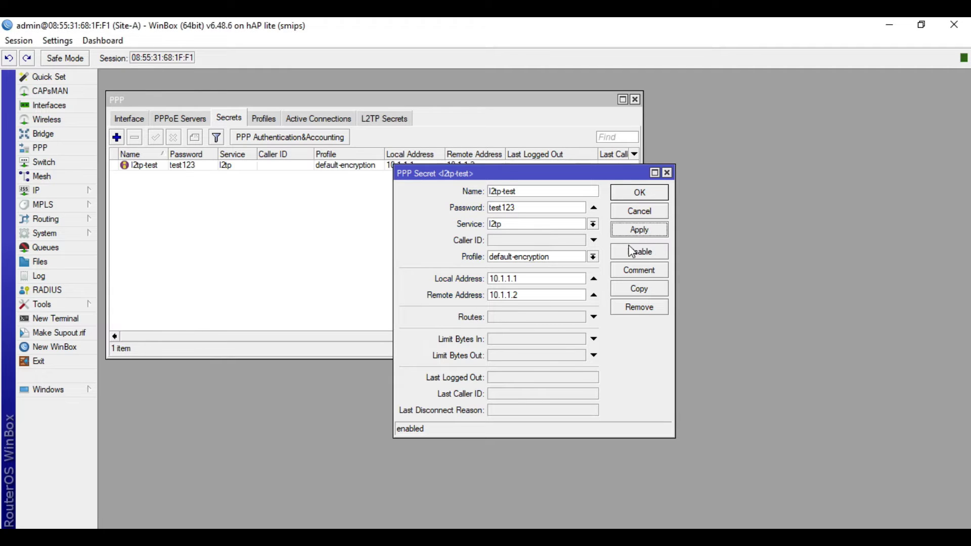
click(639, 192)
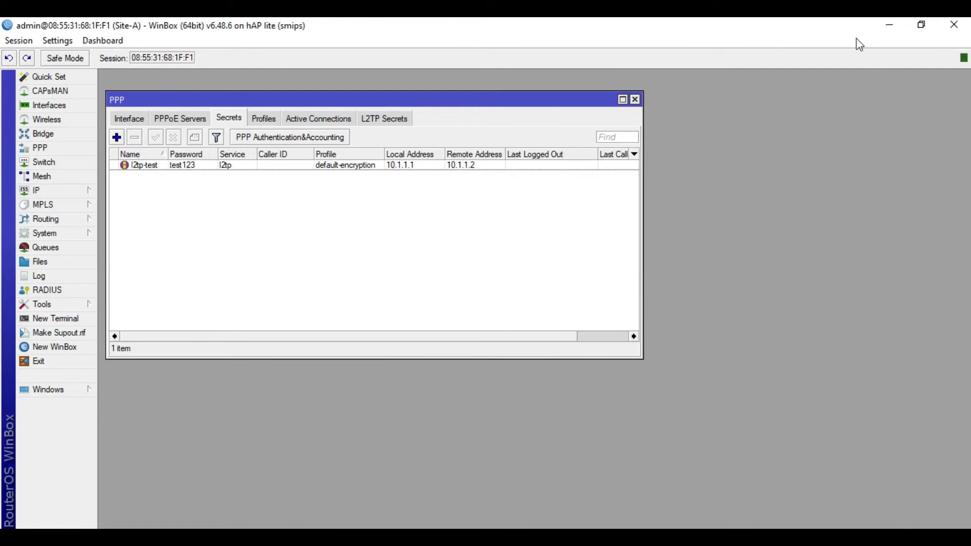
- Start a second WinBox instance and connect to the Site-B router from the Neighbors list
click(889, 24)
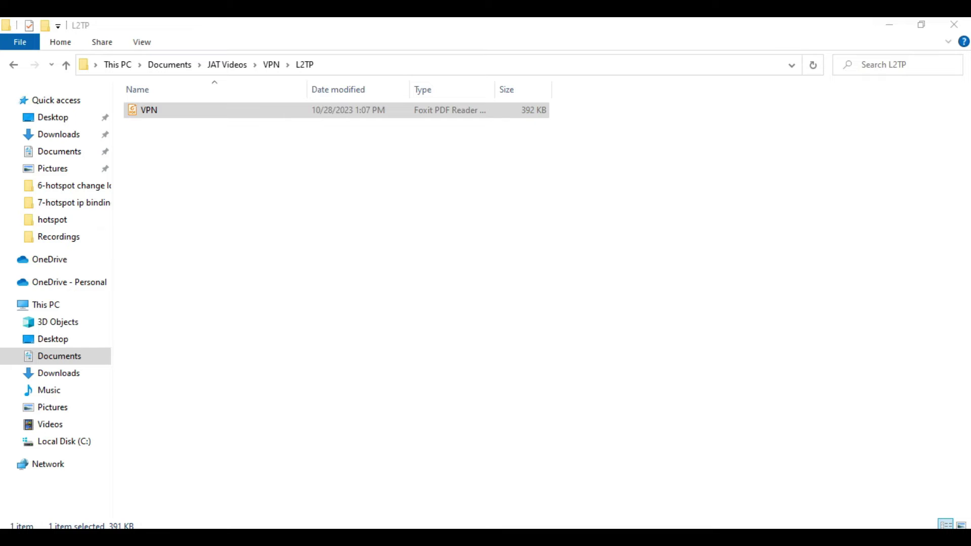
click(540, 297)
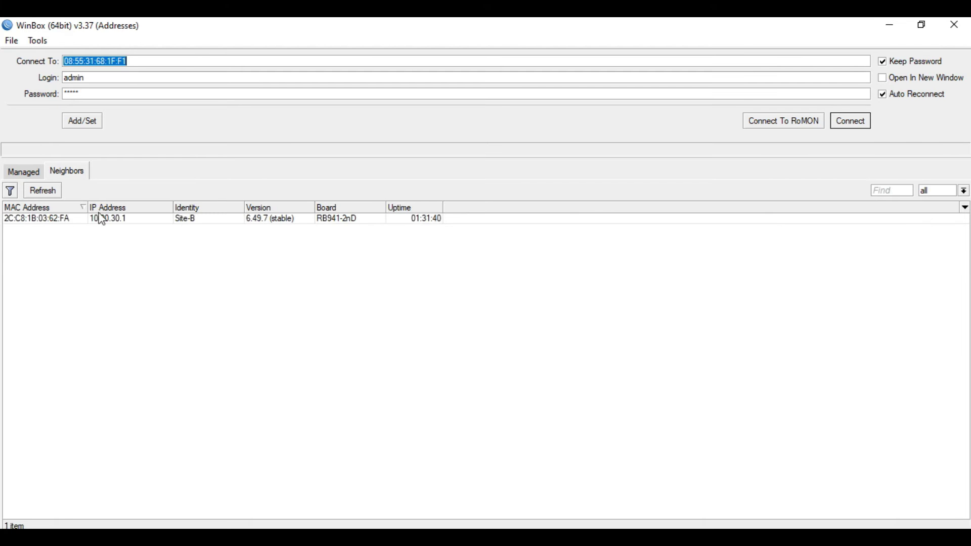
click(56, 223)
click(851, 121)
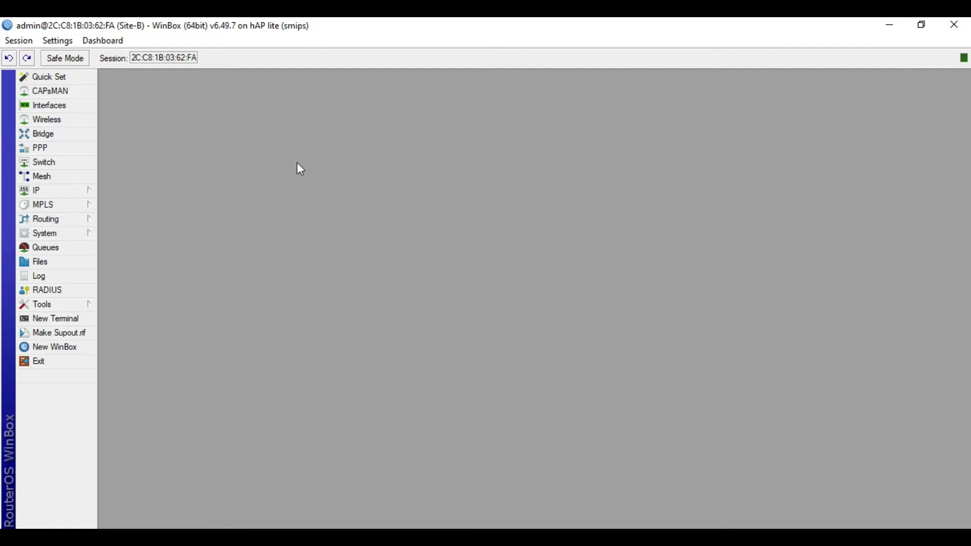
click(70, 319)
text(ping google.com)
key(Return)
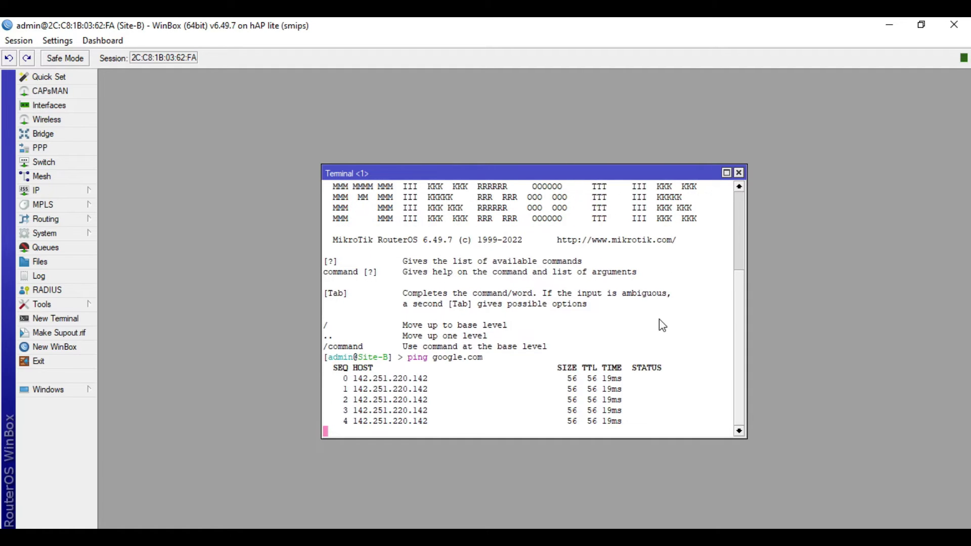
click(738, 173)
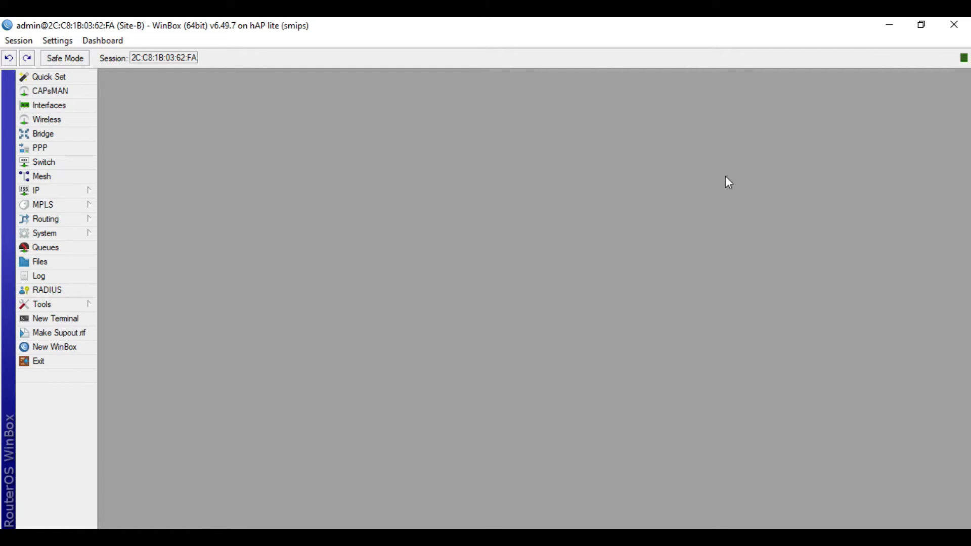
- Add a new L2TP Client interface named VPN-to-SITE-A
click(51, 149)
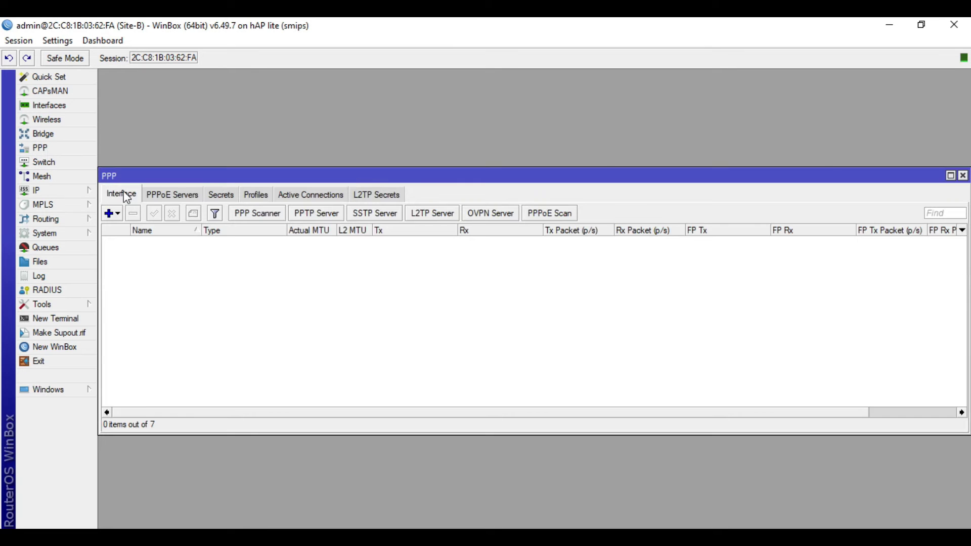
click(118, 216)
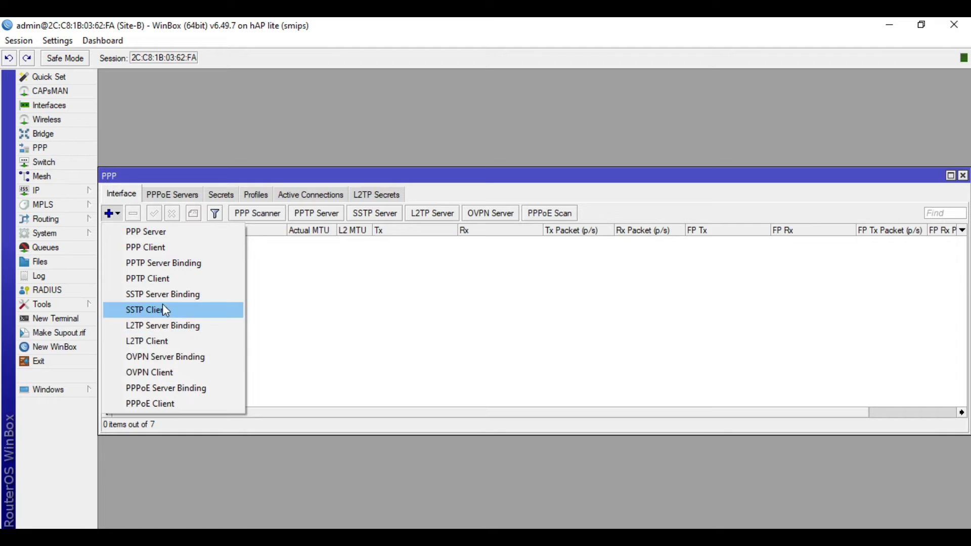
click(162, 343)
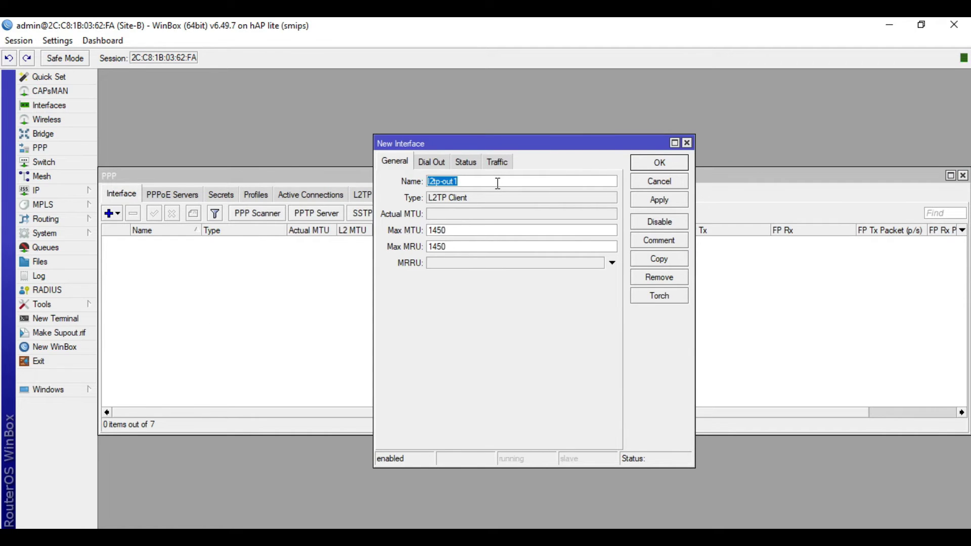
text(vpn)
key(BackSpace)
key(BackSpace)
key(BackSpace)
text(VPN-to )
text(SITE-A)
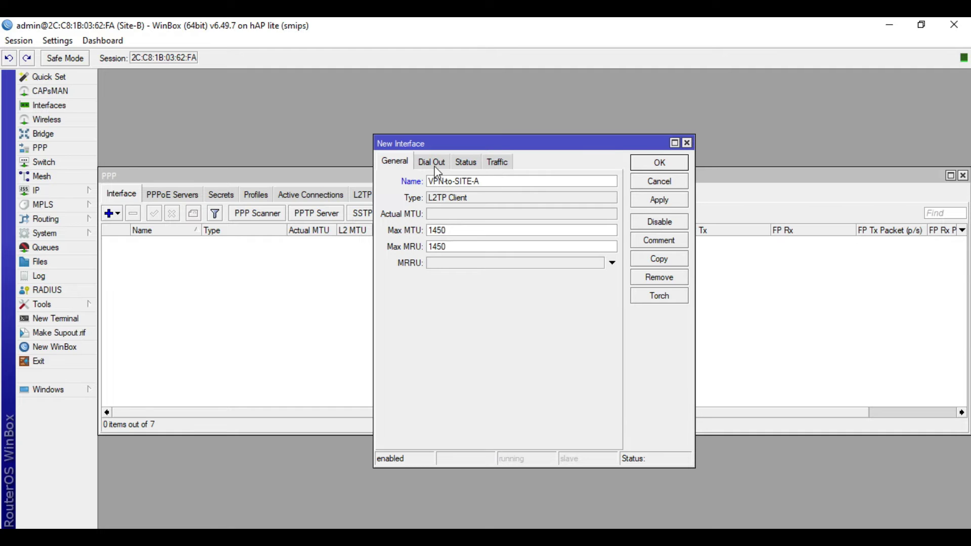
- Set the client's Dial Out Connect To address to Site-A's public IP 192.168.200.2
click(435, 167)
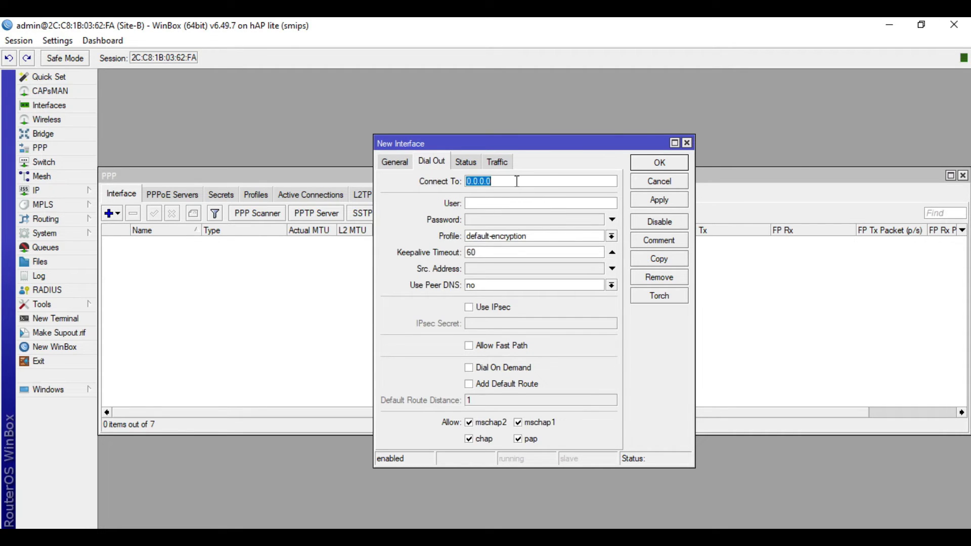
key(alt+Tab)
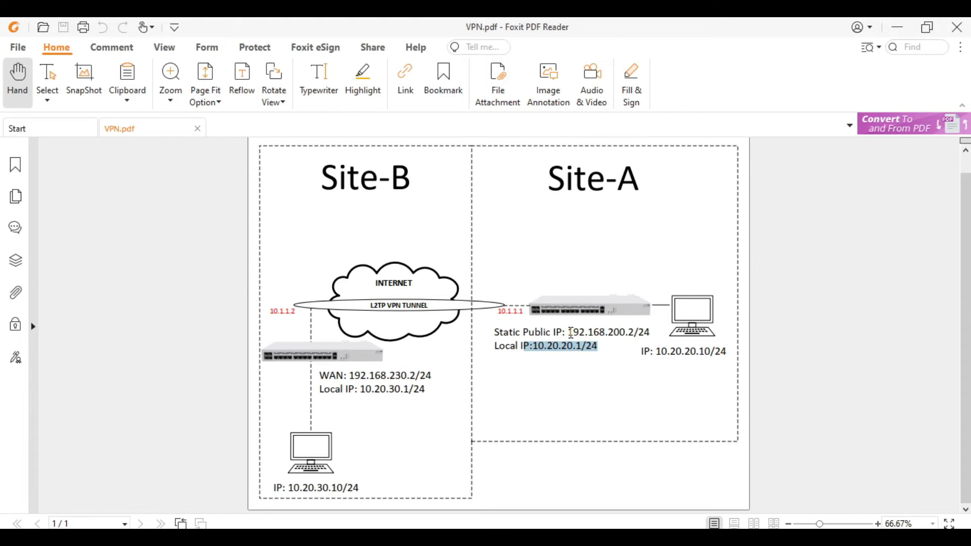
drag(567, 332, 632, 333)
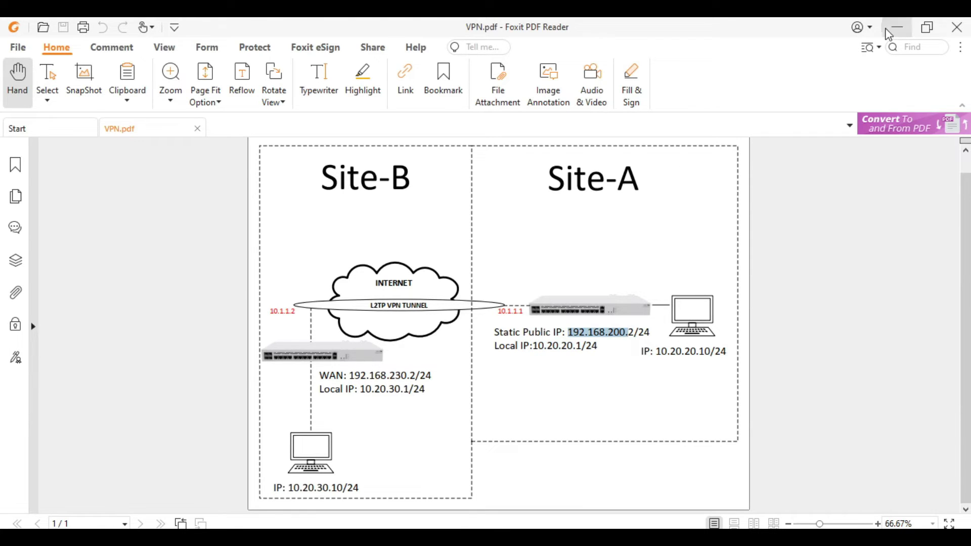
click(896, 27)
text(19)
key(BackSpace)
text(92.168.200.2)
- Enter user l2tp-test with its password, enable Use IPsec with the secret, and apply
click(514, 199)
text(l2tp)
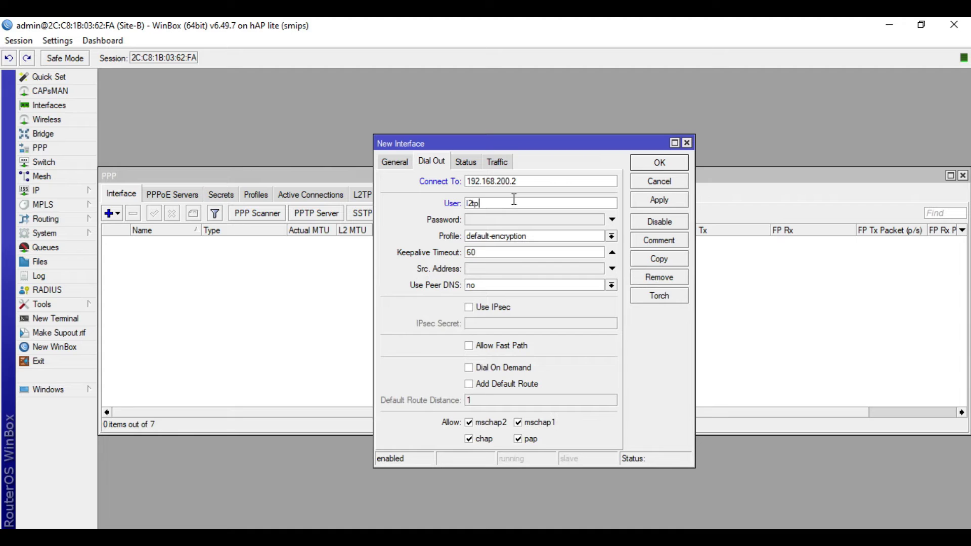
text(-test)
click(516, 220)
text(test123)
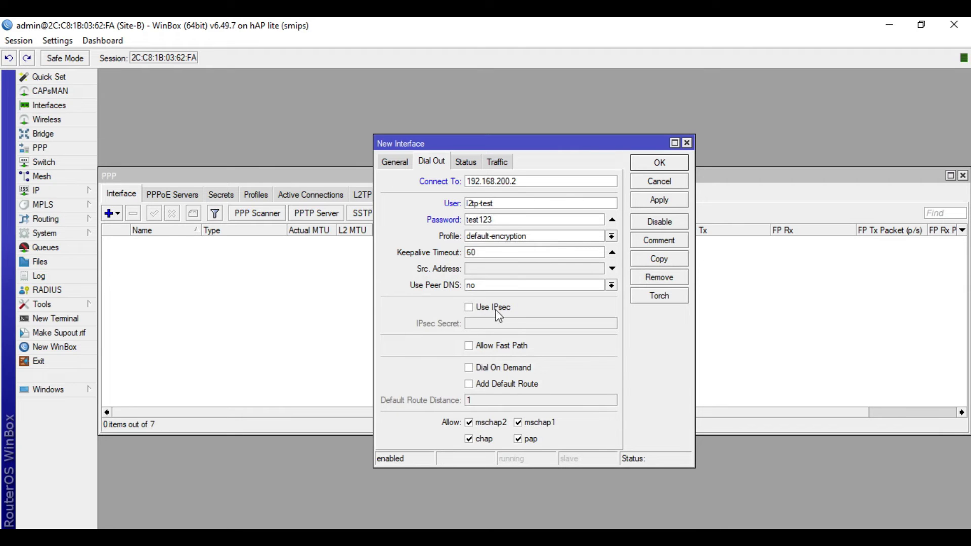
click(496, 307)
click(495, 323)
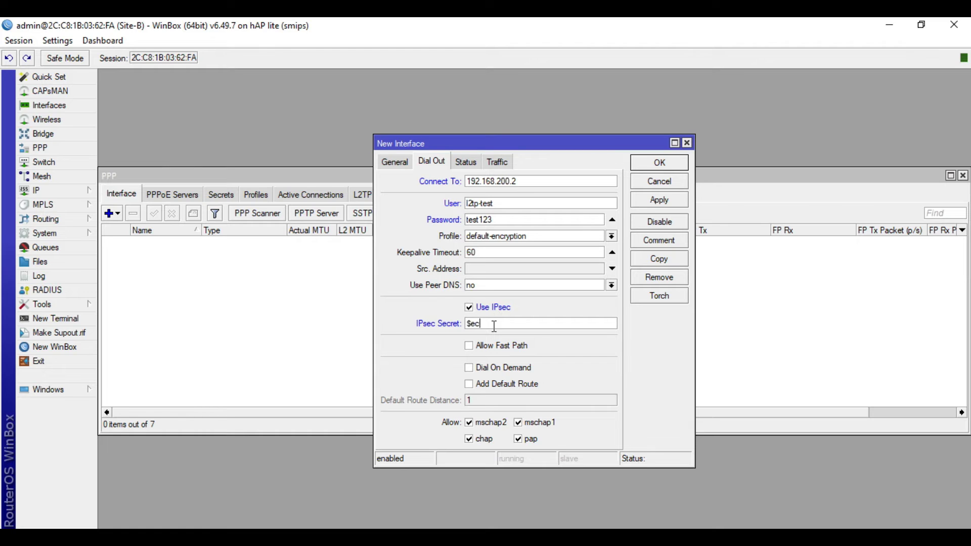
text($ec123)
click(659, 200)
- Save VPN-to-SITE-A, reopen it, discard a trial IPsec secret edit, then reopen its settings
click(659, 163)
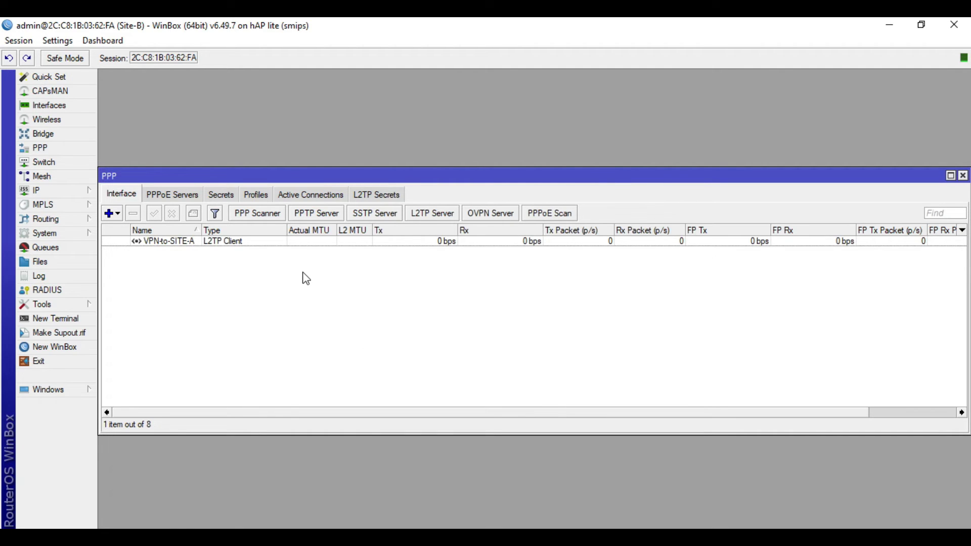
click(276, 245)
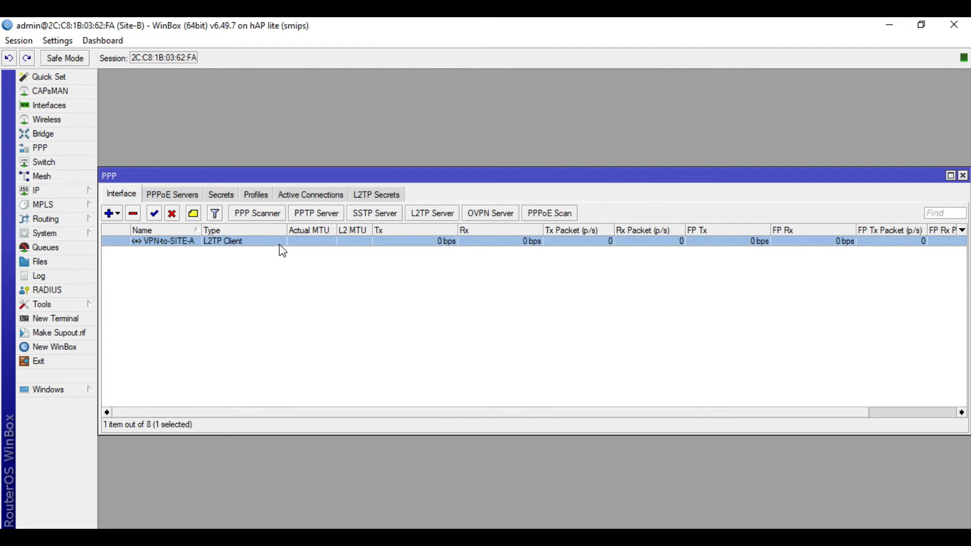
double_click(279, 245)
click(512, 325)
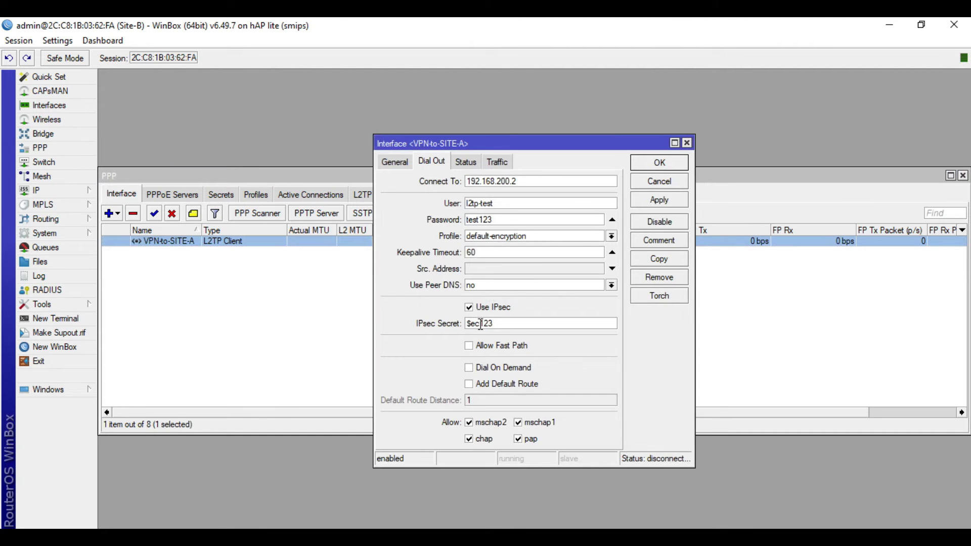
drag(480, 324, 555, 323)
key(BackSpace)
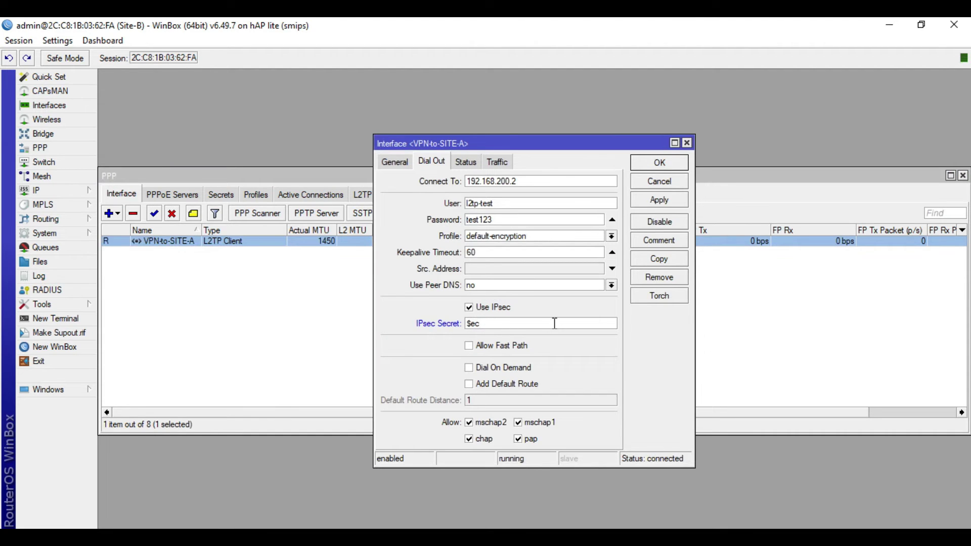
click(670, 181)
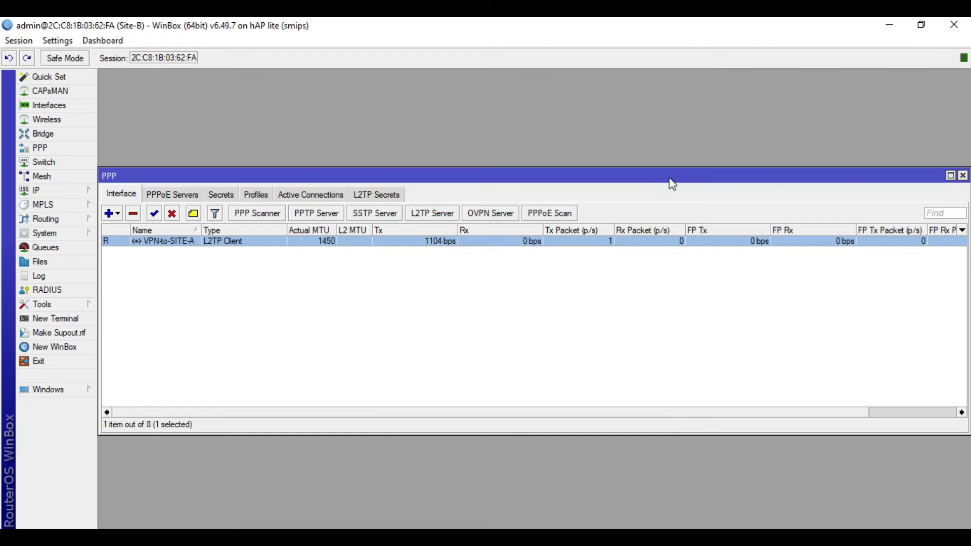
double_click(264, 243)
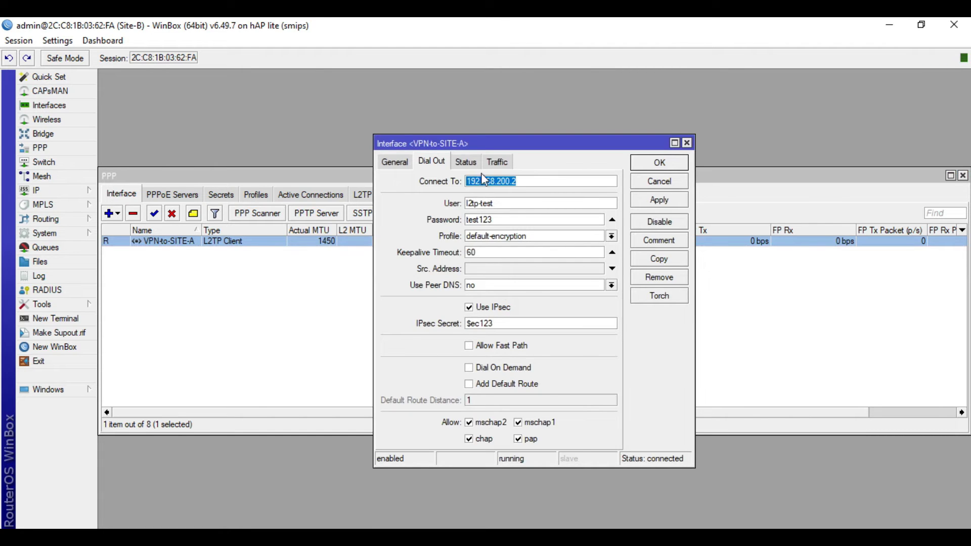
- Check the tunnel status: encoding cbc(aes) + hmac(sha1) and local address 10.1.1.2
click(463, 164)
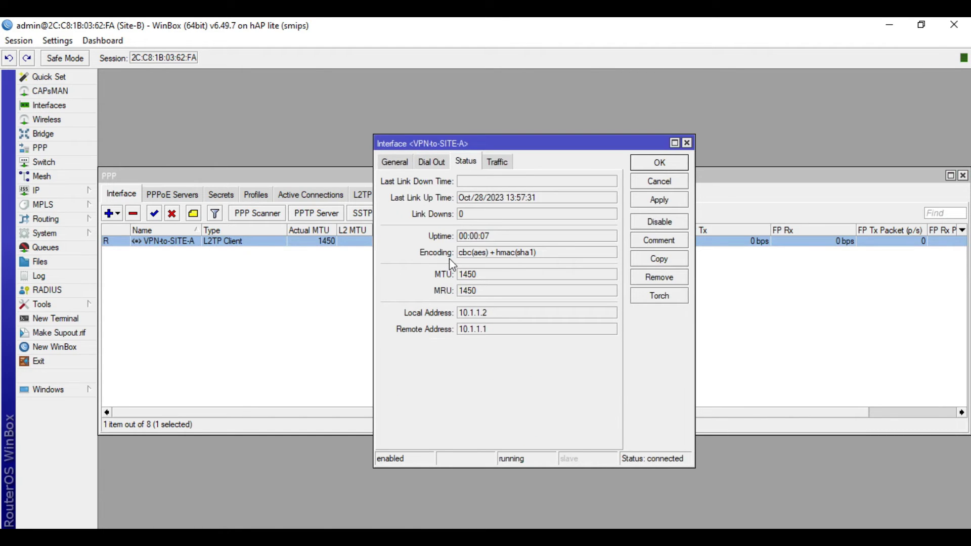
drag(549, 256, 442, 254)
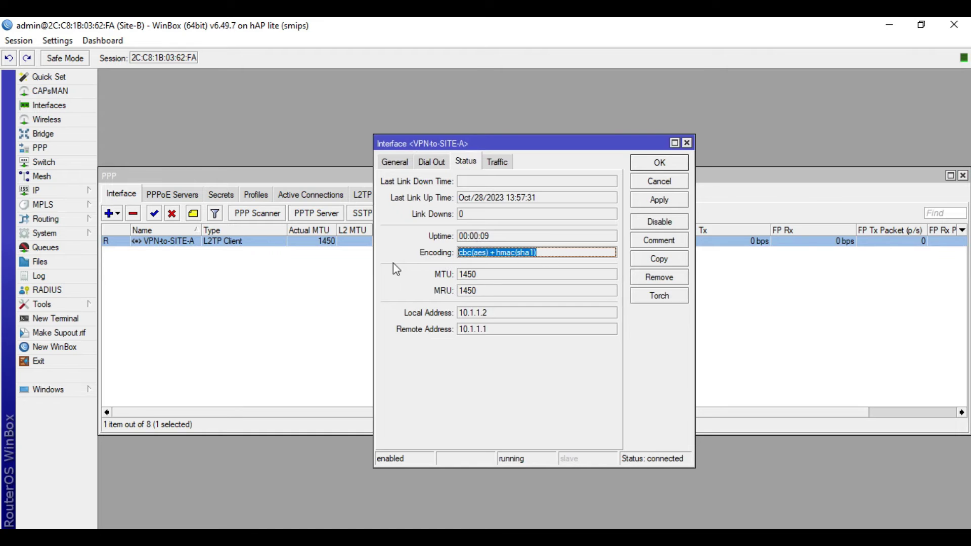
click(485, 255)
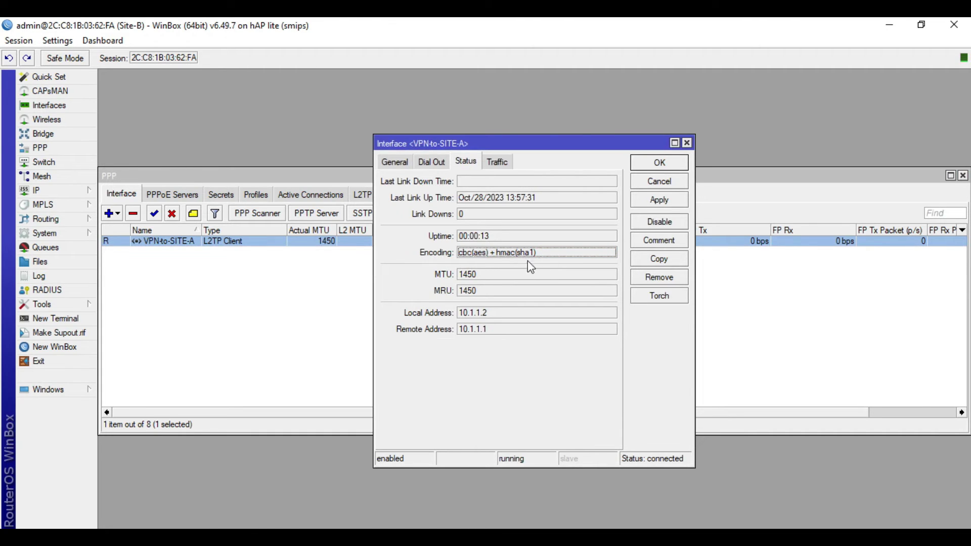
drag(549, 254, 461, 253)
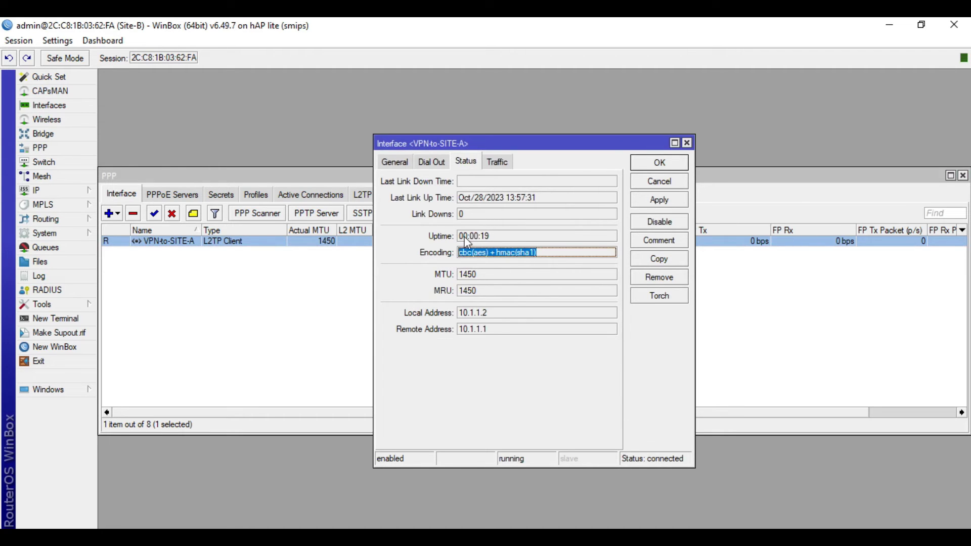
click(496, 312)
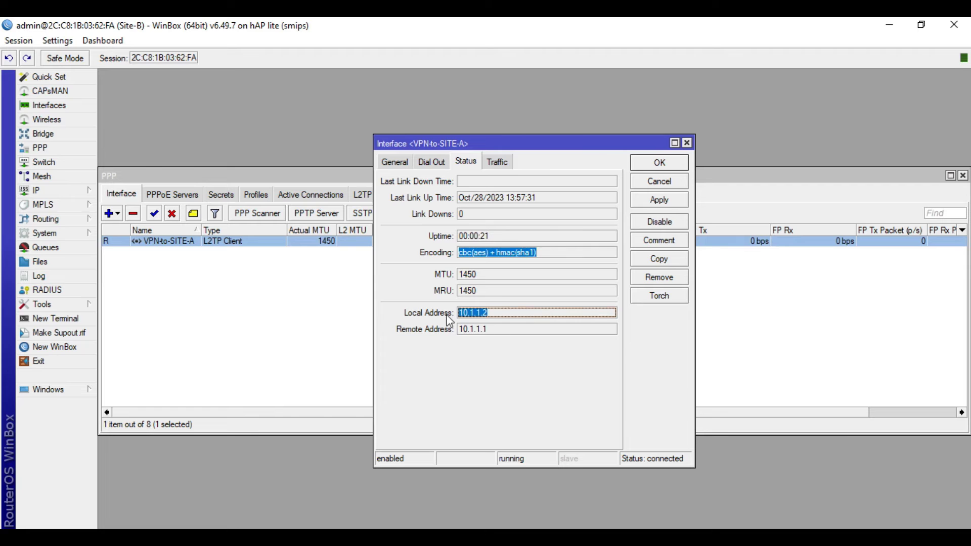
- Compare remote address 10.1.1.1 with the diagram and mark Site-A's local IP 10.20.20.1
key(alt+Tab)
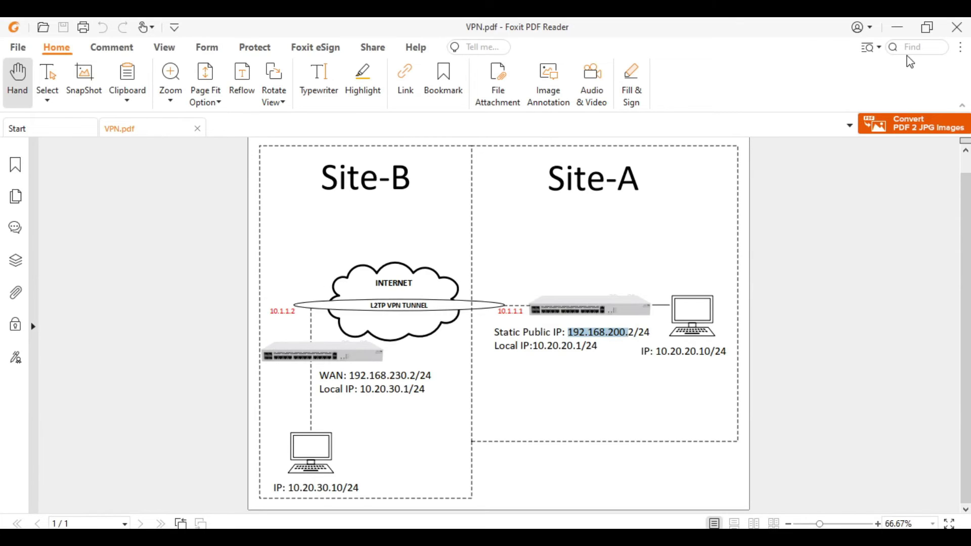
key(alt+Tab)
click(487, 330)
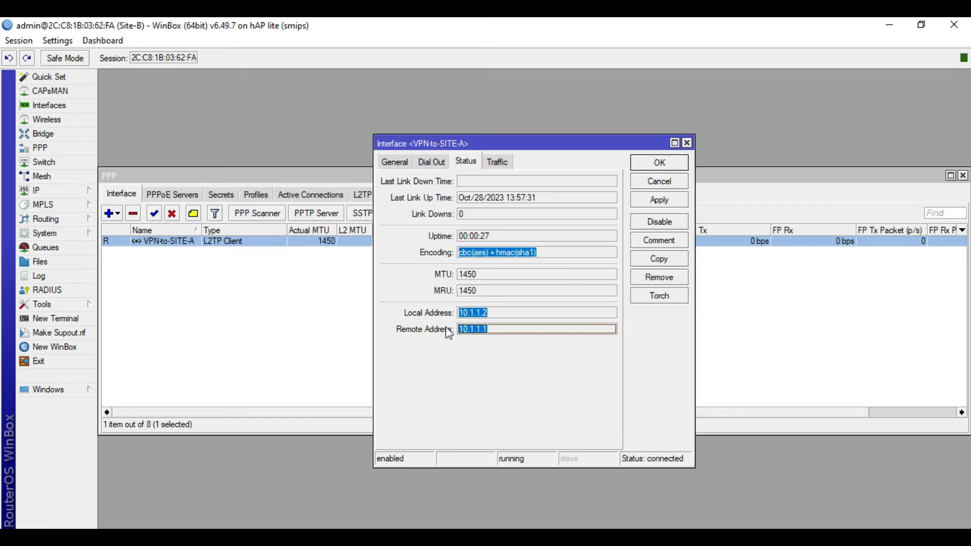
key(alt+Tab)
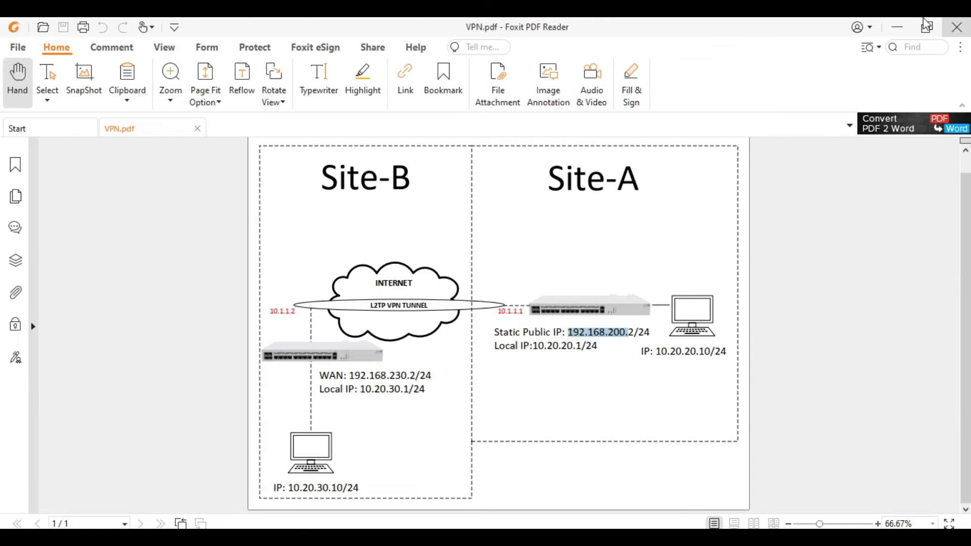
click(897, 27)
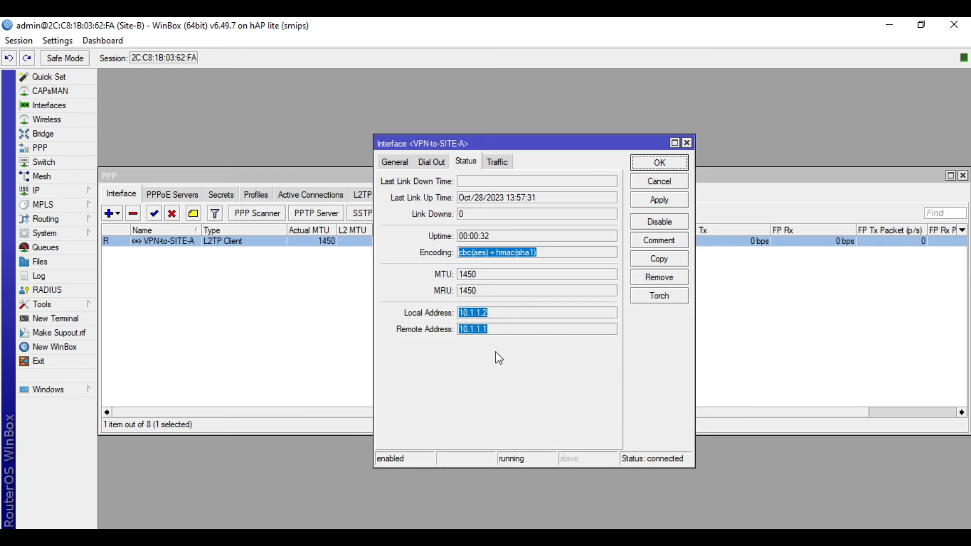
click(675, 162)
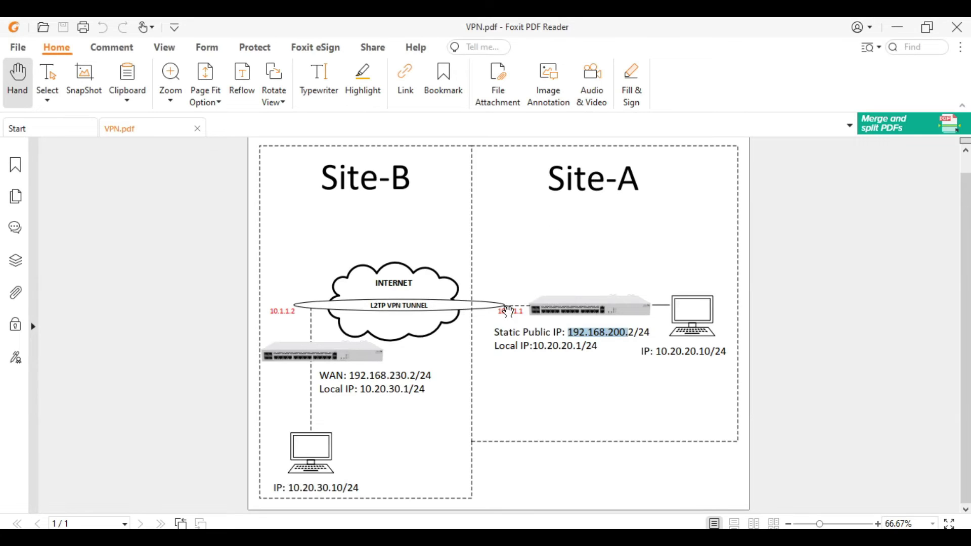
click(541, 391)
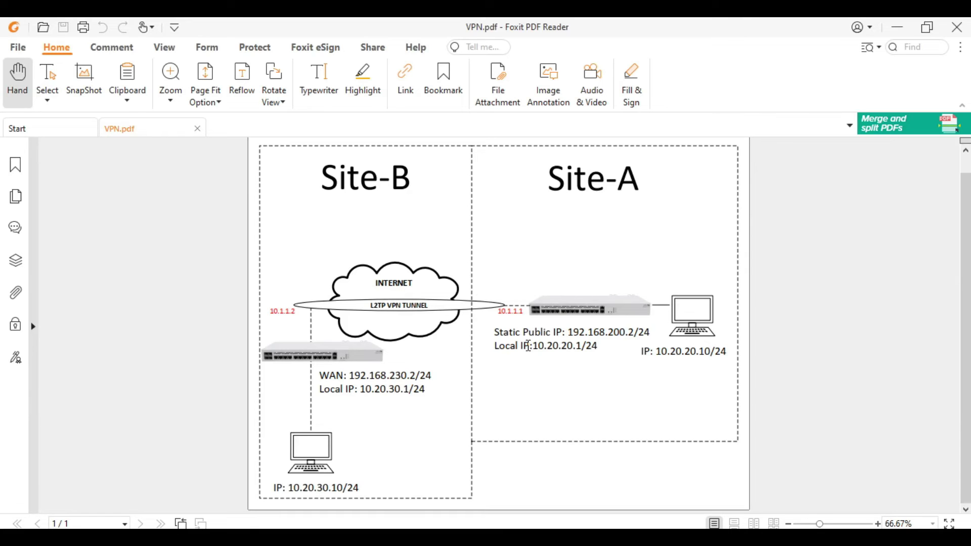
drag(527, 346, 583, 345)
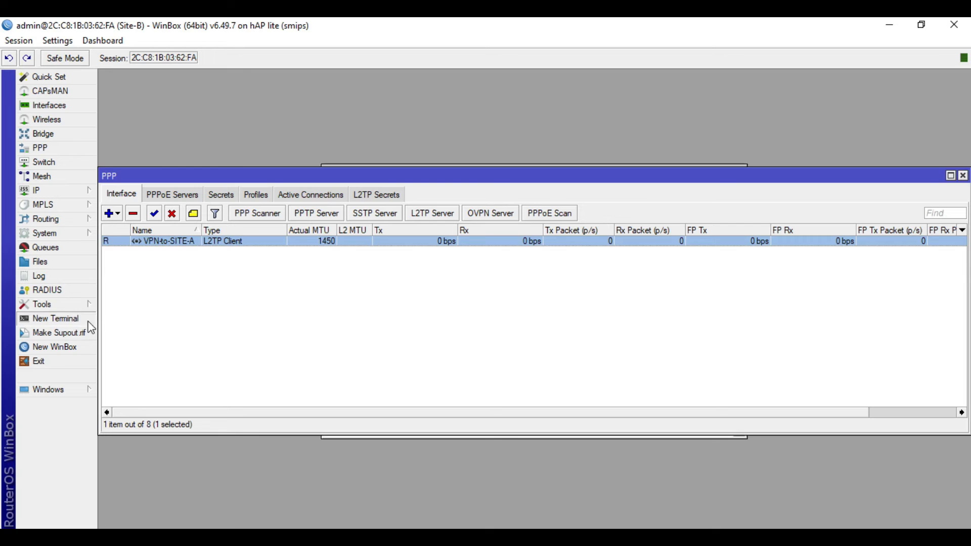
- Ping 10.20.20.1 from a Site-B terminal and see every reply time out
click(89, 320)
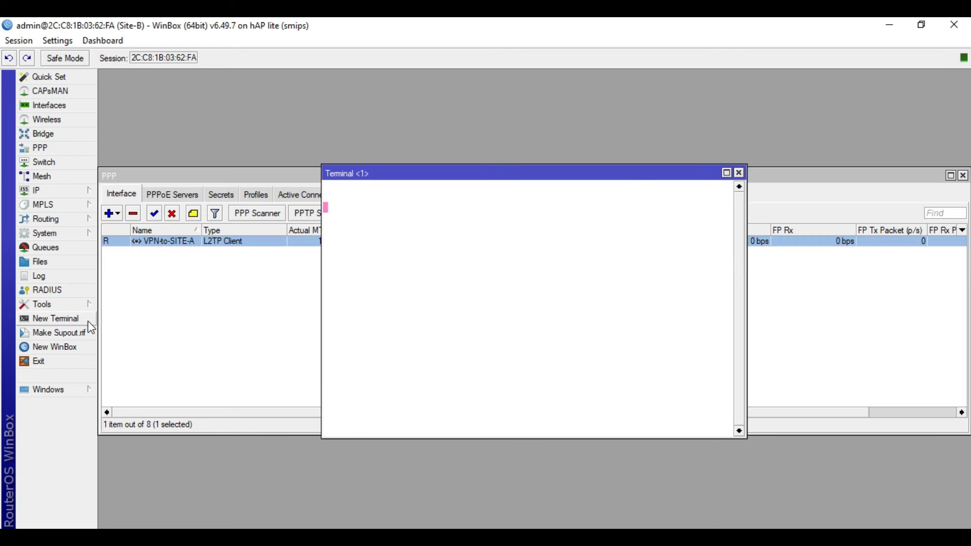
text(ping)
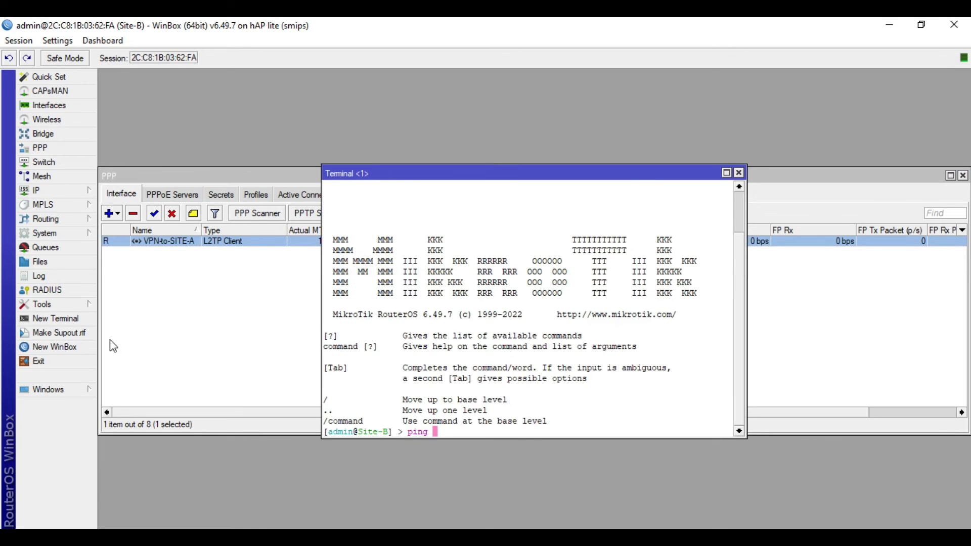
key(alt+Tab)
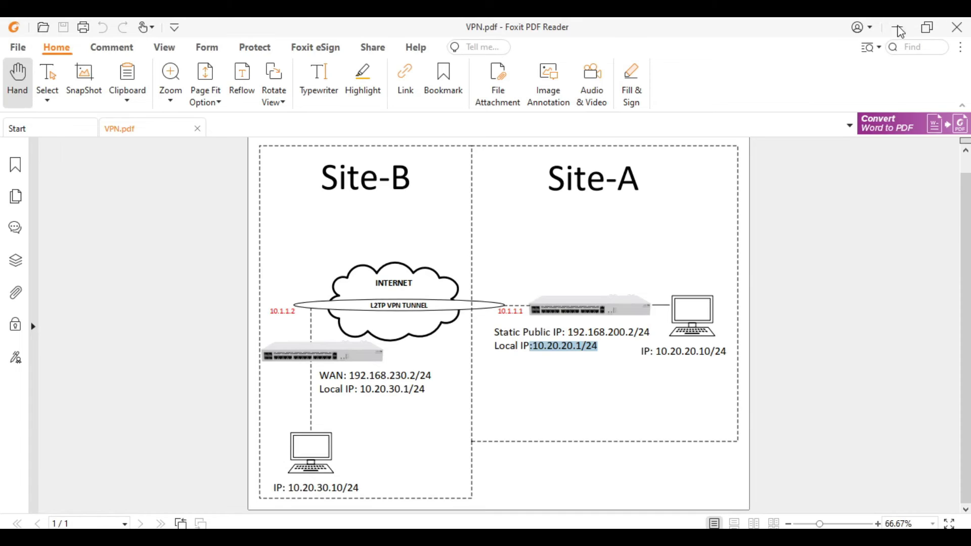
key(alt+Tab)
text(10.20.20.1)
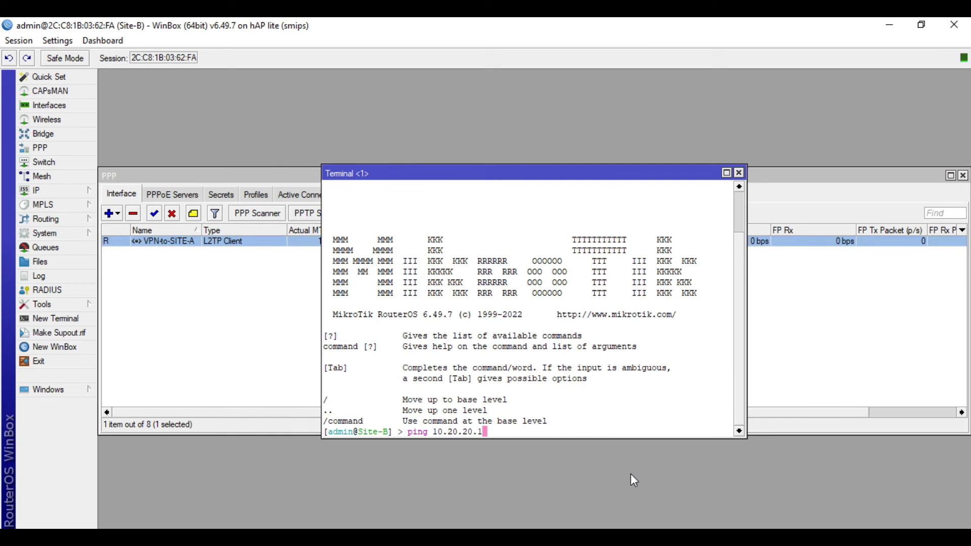
key(Return)
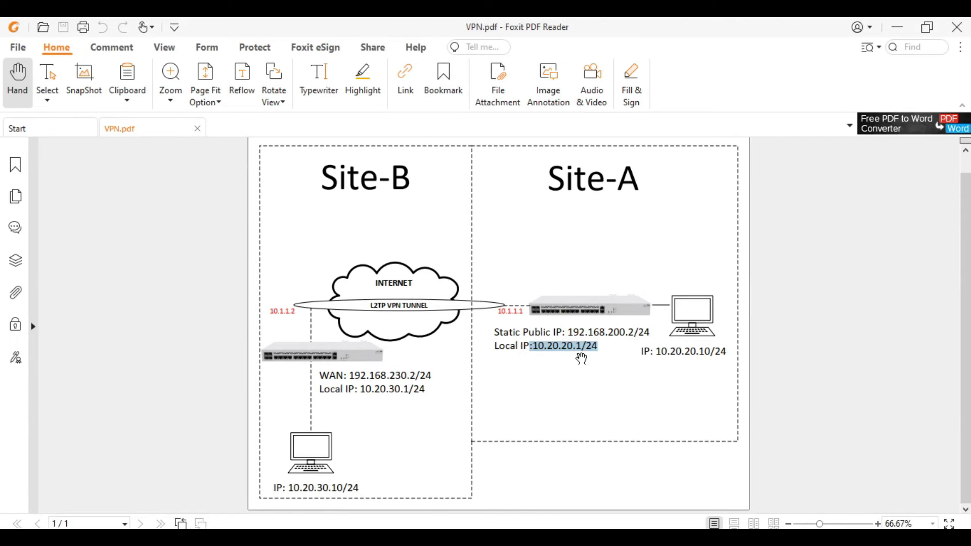
click(898, 27)
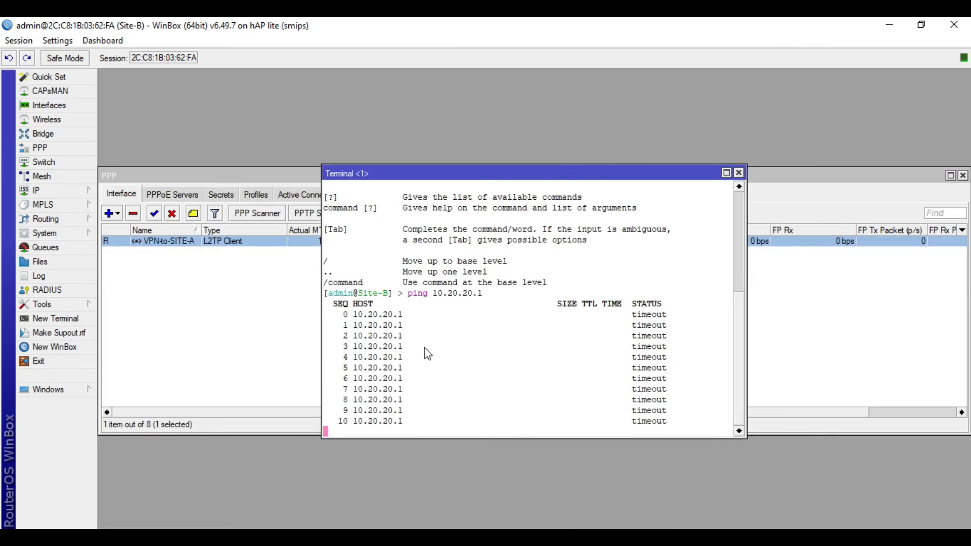
- Start a new route in IP > Routes with Dst. Address 10.20.20.0/24
click(738, 172)
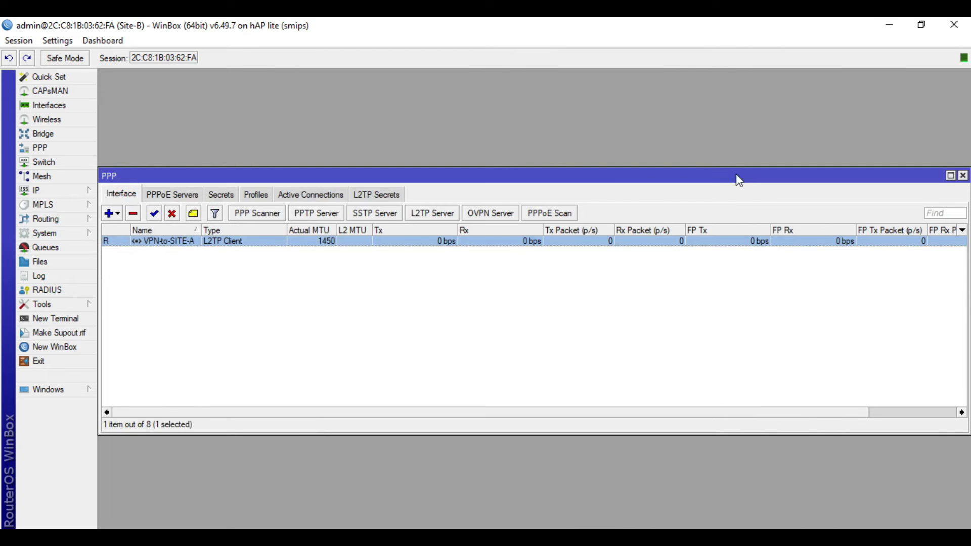
click(71, 192)
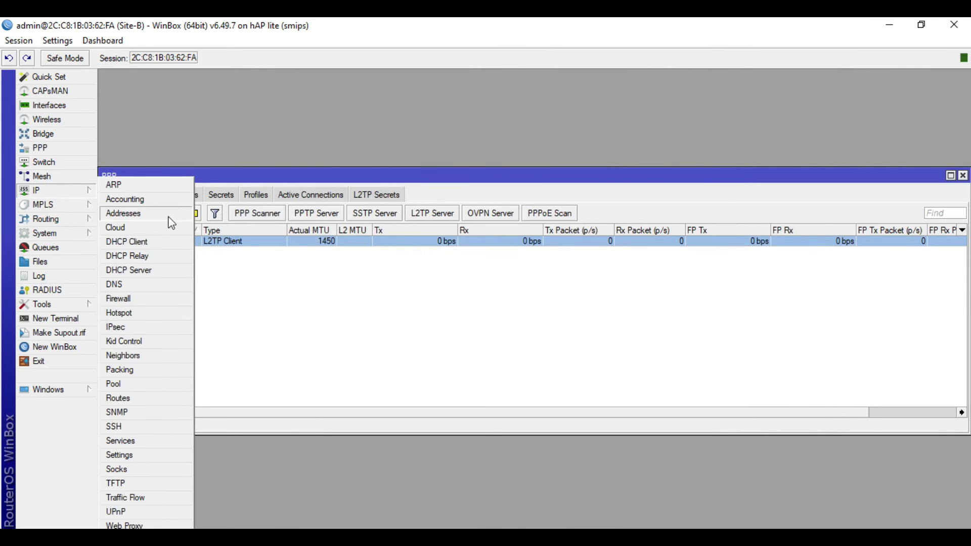
click(140, 399)
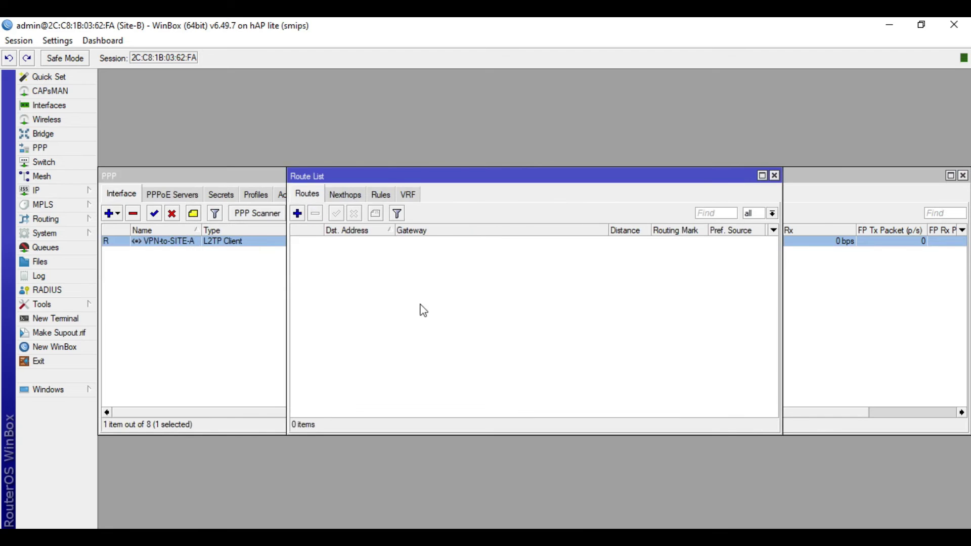
click(296, 213)
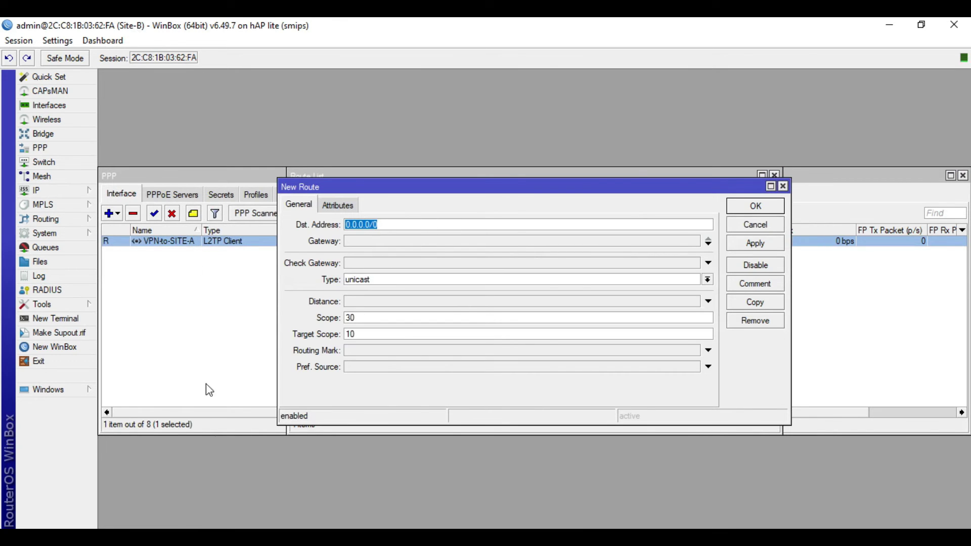
key(alt+Tab)
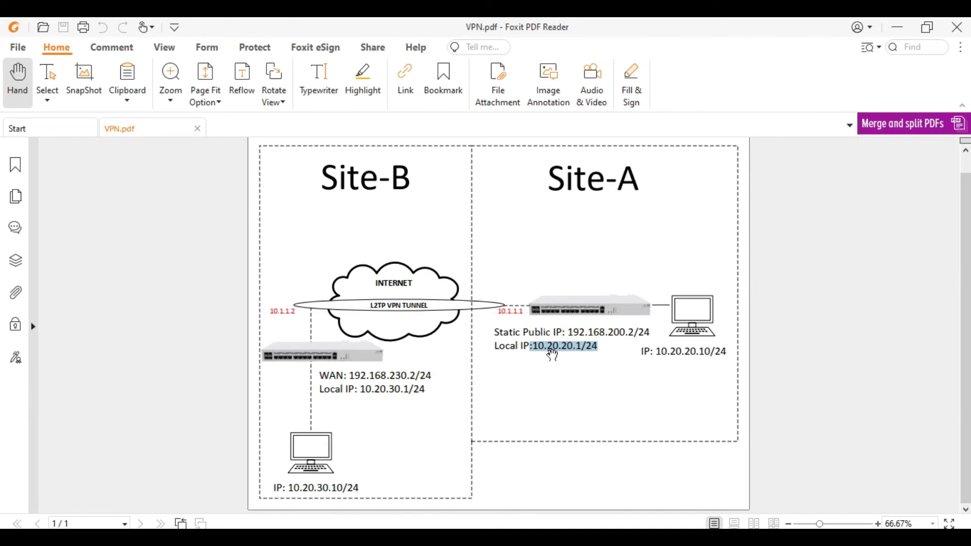
drag(534, 349, 579, 349)
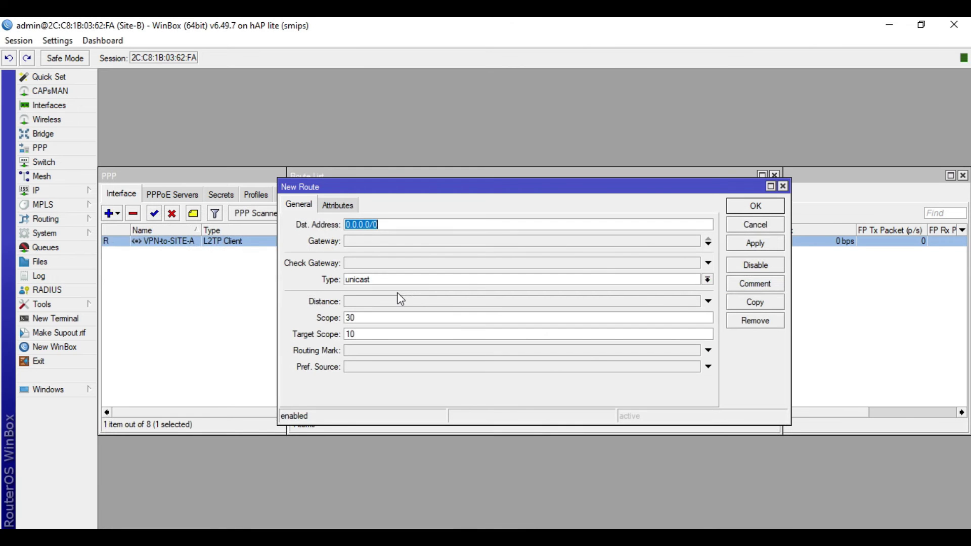
text(10.20.)
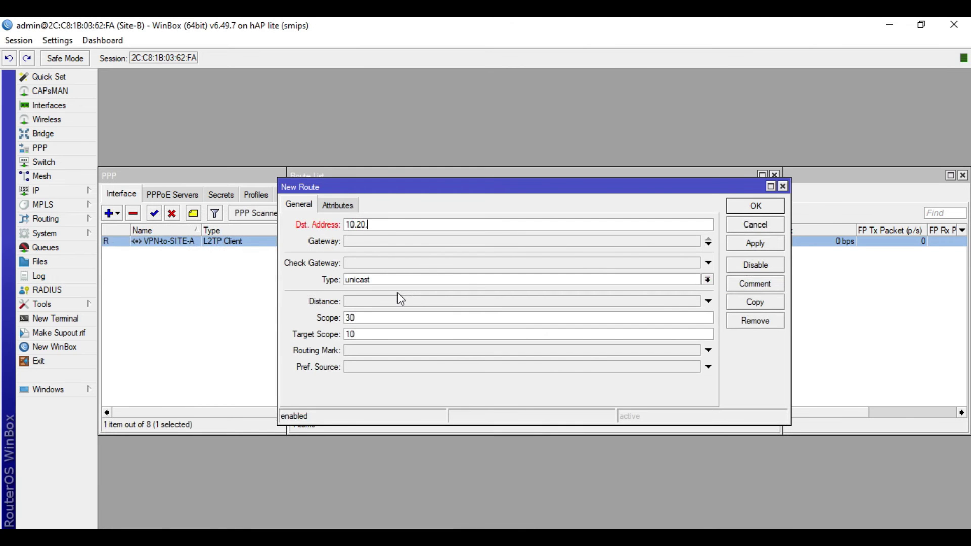
text(20.0/24)
- Set the route's gateway to 10.1.1.1, clear Check Gateway, and save the route
click(400, 242)
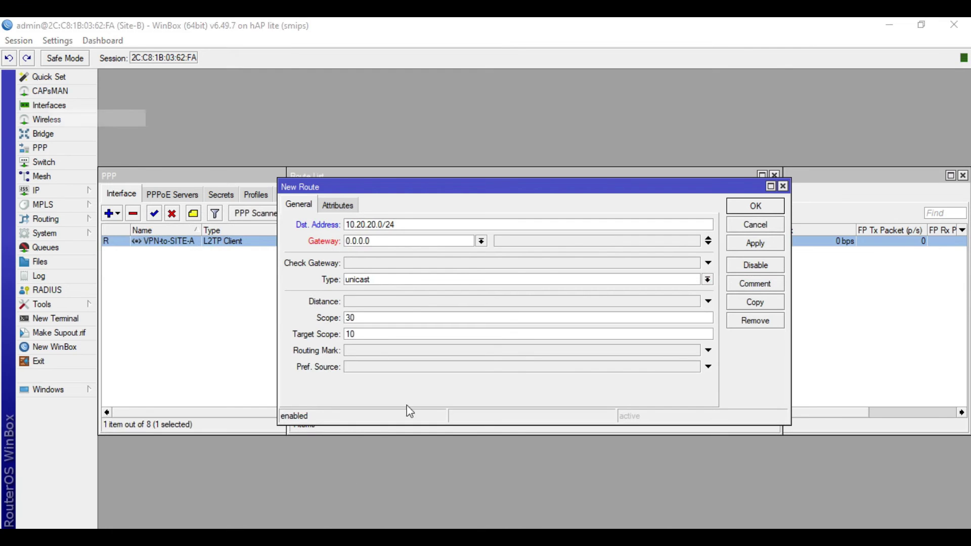
key(alt+Tab)
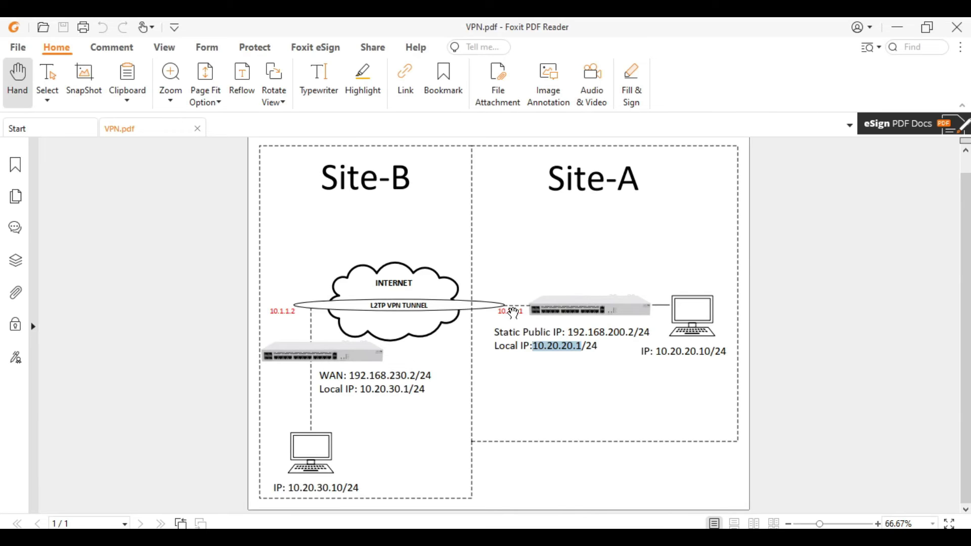
click(517, 311)
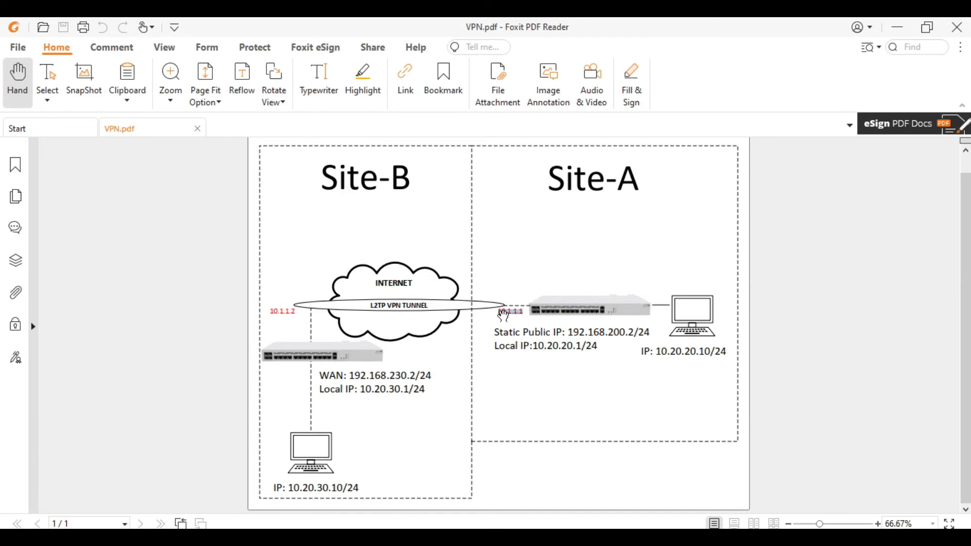
drag(538, 347, 583, 345)
click(305, 527)
click(396, 242)
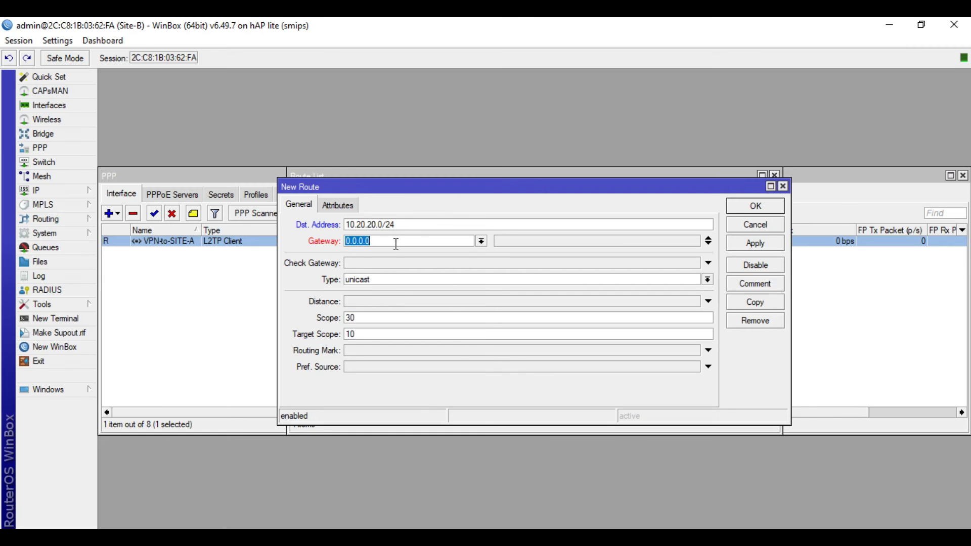
text(10.1.)
click(394, 265)
text(ping)
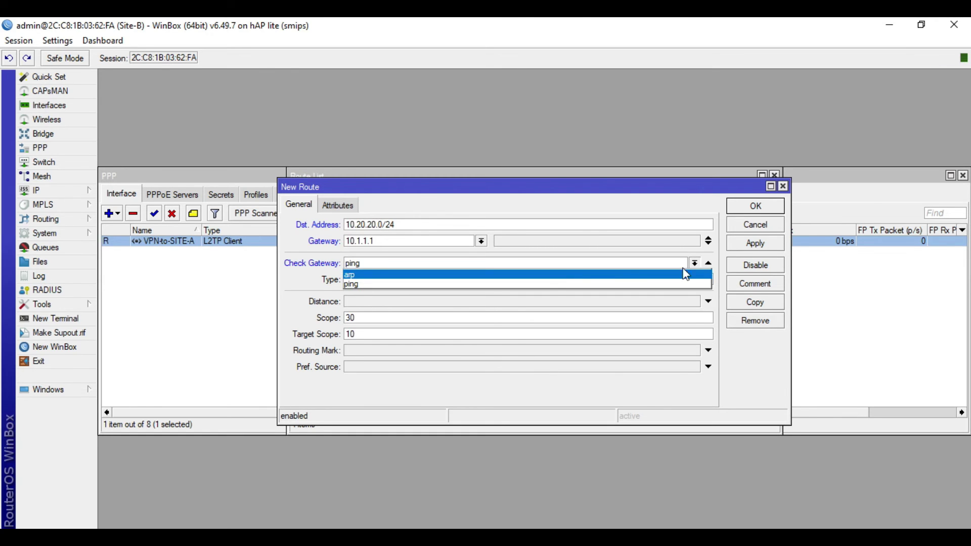
click(709, 262)
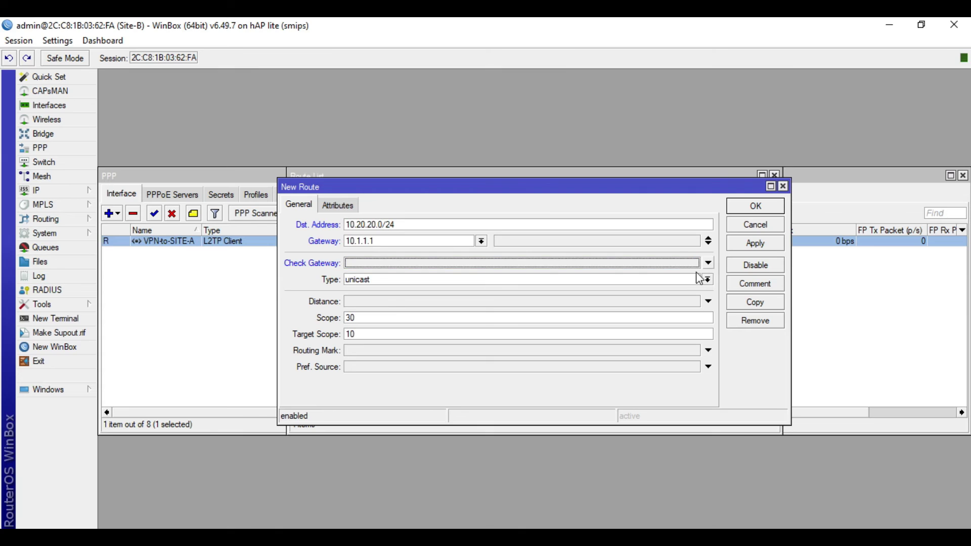
click(766, 246)
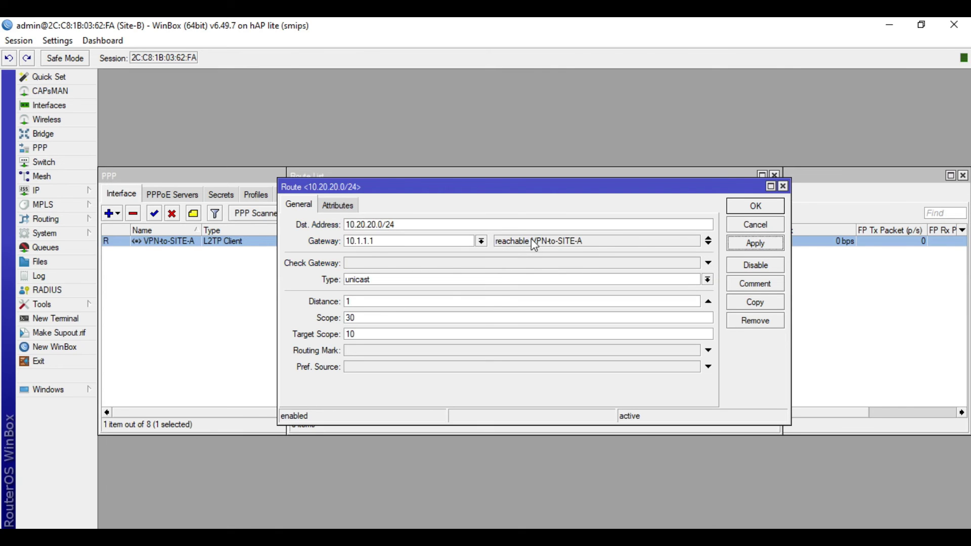
click(755, 205)
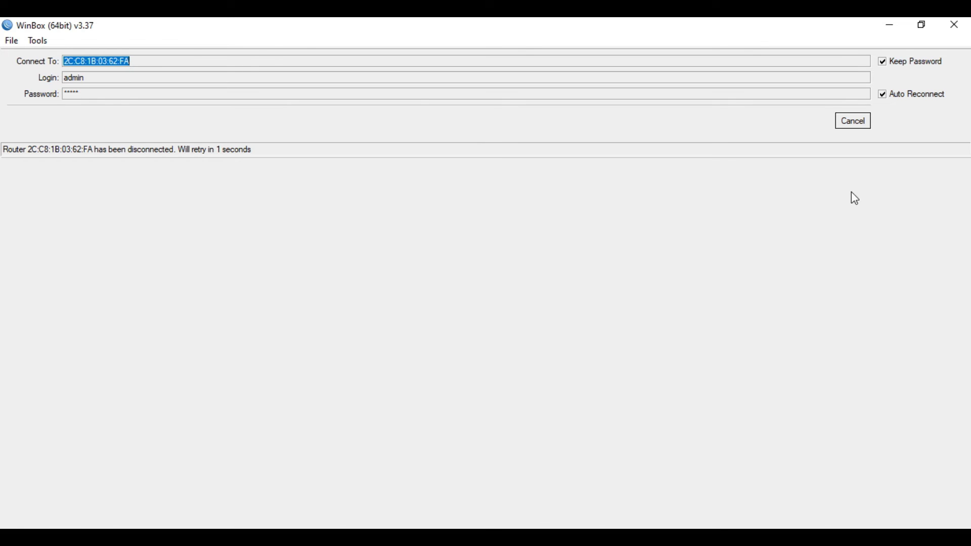
- Abandon the Site-B reconnect and connect to the Site-A router at 10.20.20.1 from Neighbors
click(852, 123)
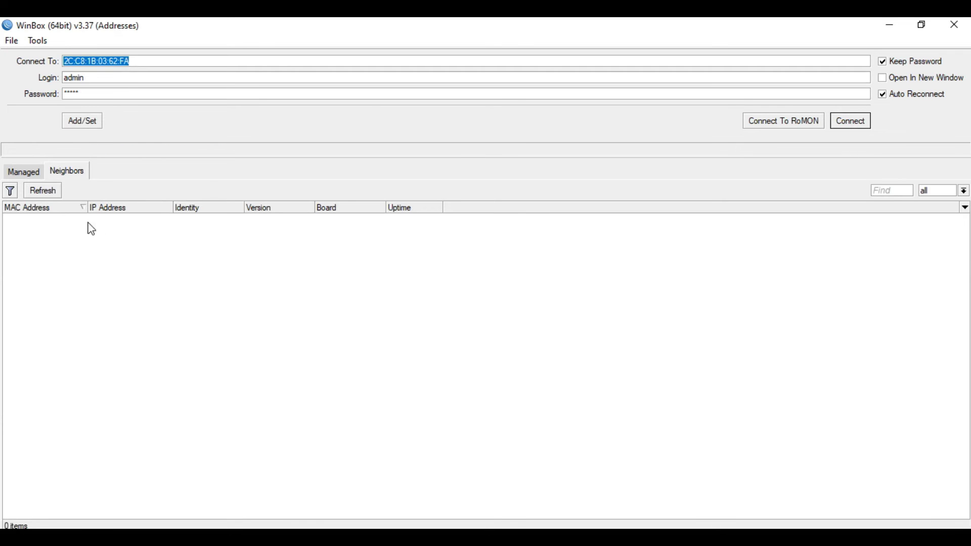
click(42, 195)
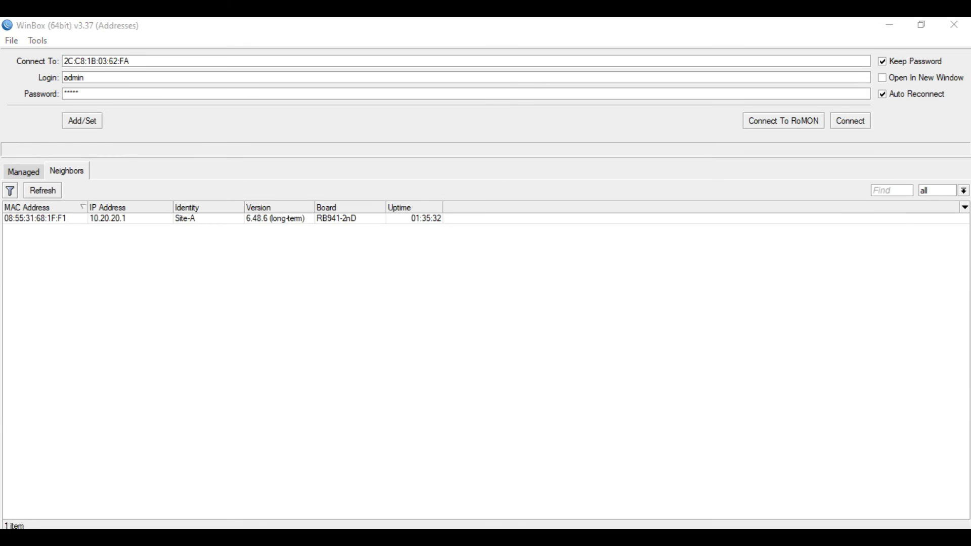
click(208, 519)
click(35, 220)
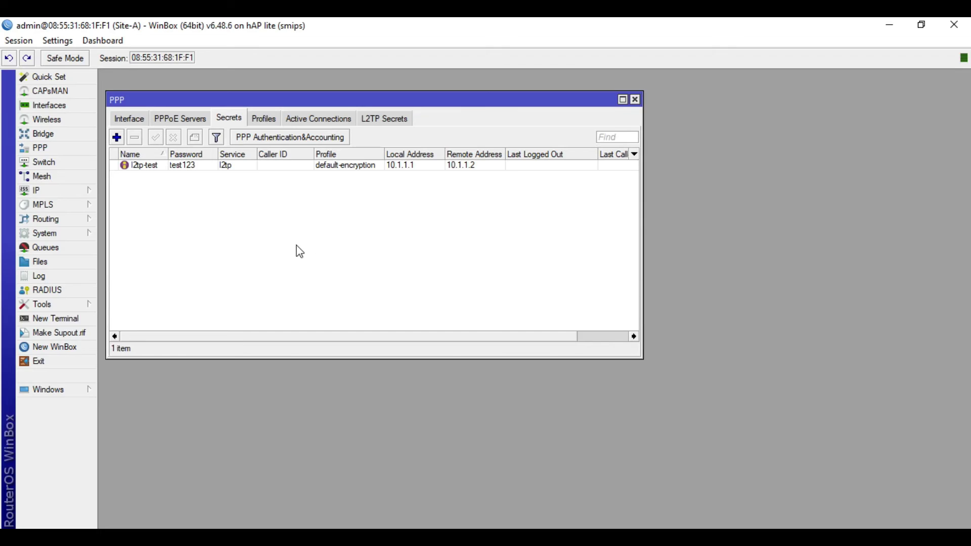
- Inspect Site-A's active l2tp-test tunnel connection details
click(330, 120)
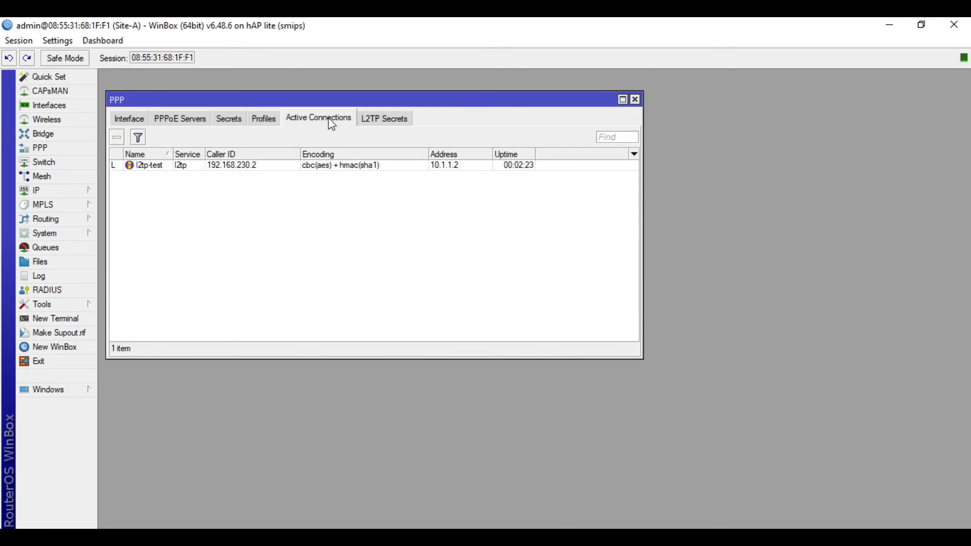
double_click(305, 170)
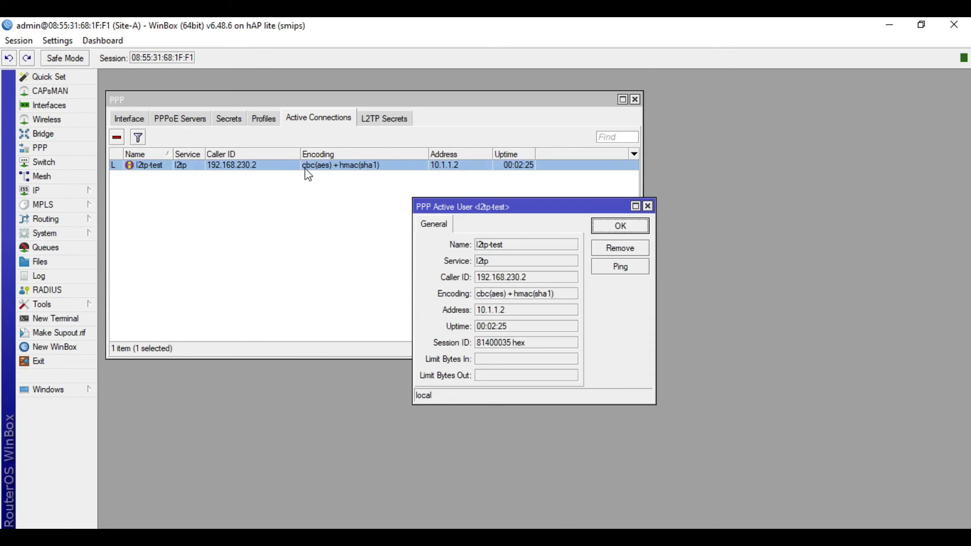
click(648, 206)
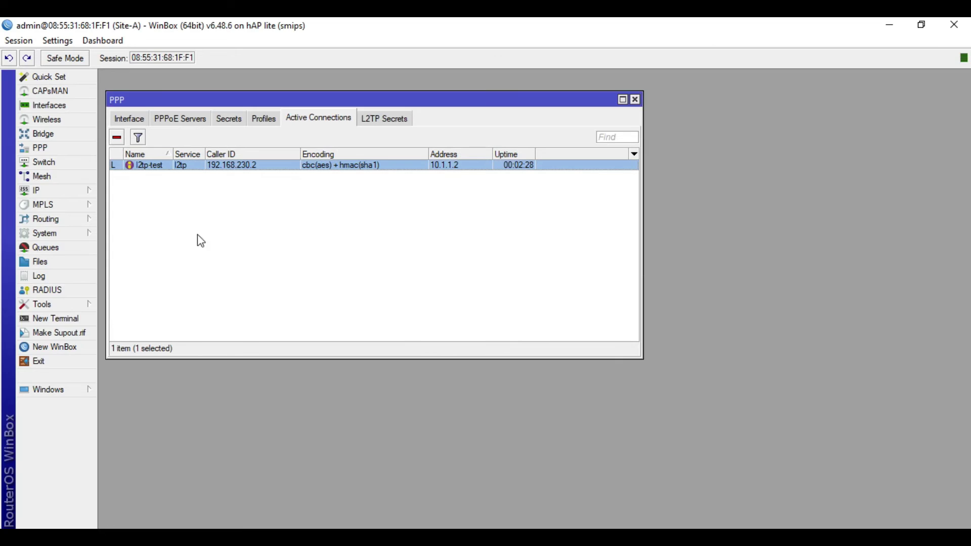
- Add a static route to 10.20.30.0/24 via gateway 10.1.1.2 and apply it
click(53, 194)
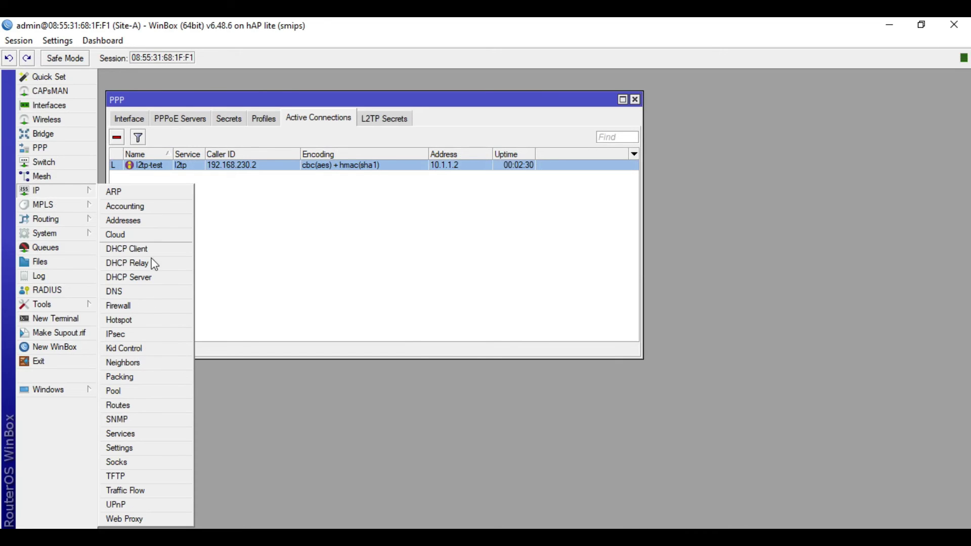
click(140, 407)
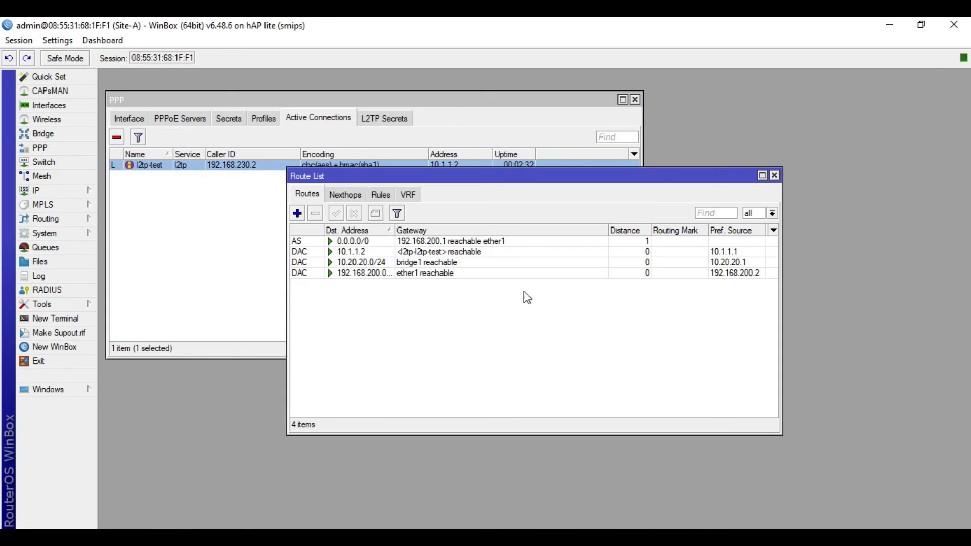
click(298, 213)
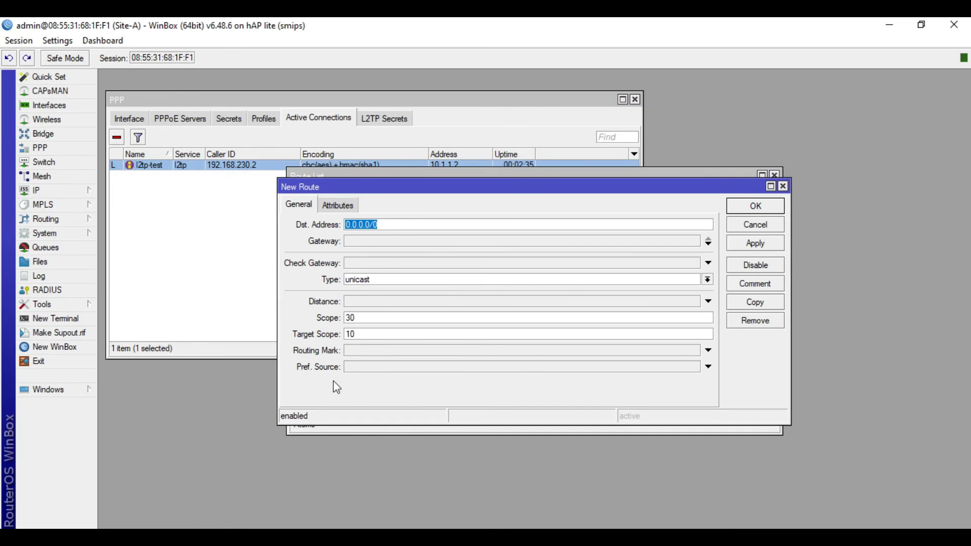
key(alt+Tab)
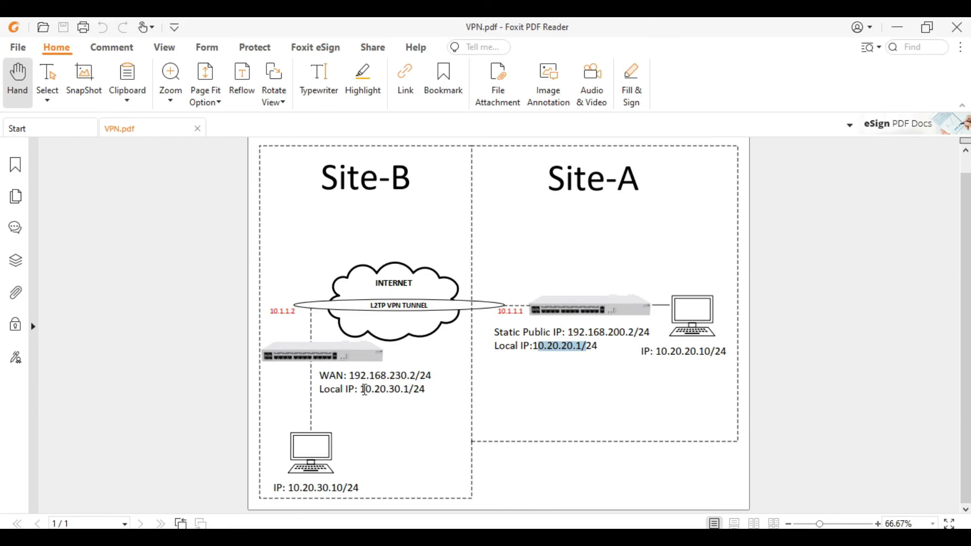
drag(364, 390, 417, 393)
click(899, 31)
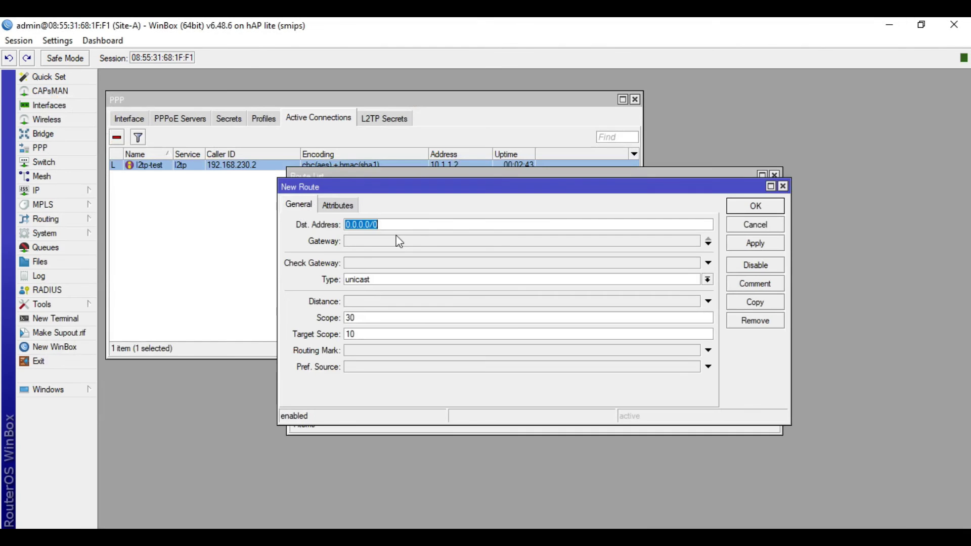
text(10.20.30.0/24)
click(397, 242)
key(alt+Tab)
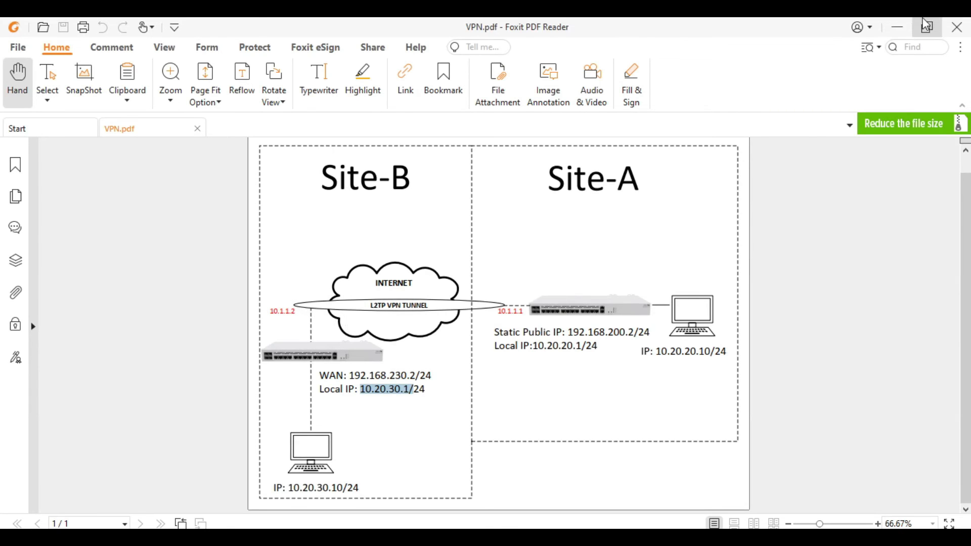
key(alt+Tab)
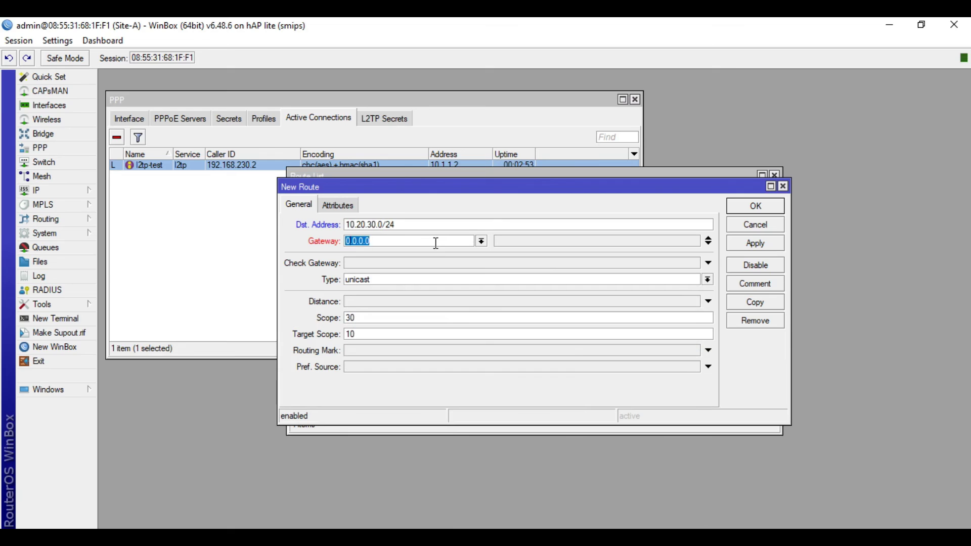
text(10.1)
key(BackSpace)
click(748, 243)
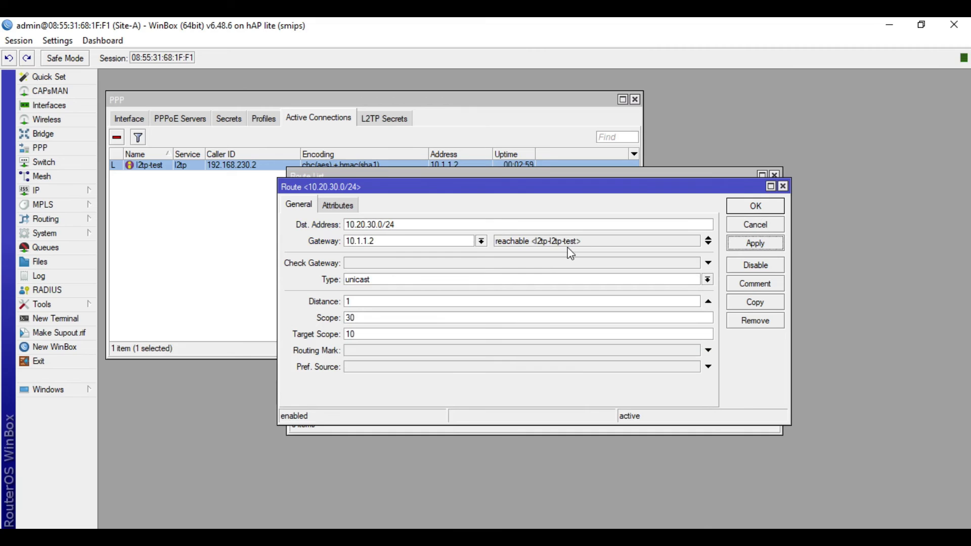
- Close the route and PPP windows, then ping Site-B's router 10.20.30.1 from a new terminal
click(755, 205)
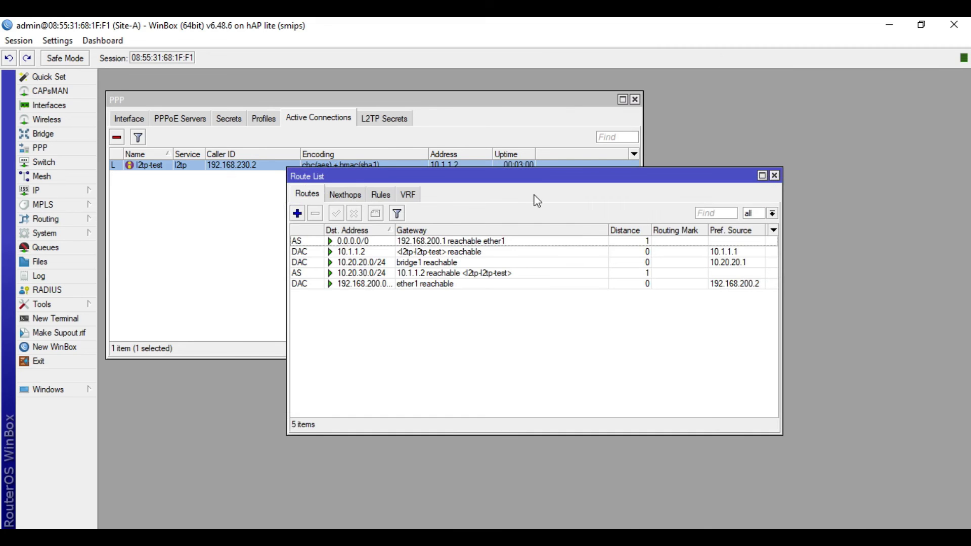
click(774, 176)
click(635, 100)
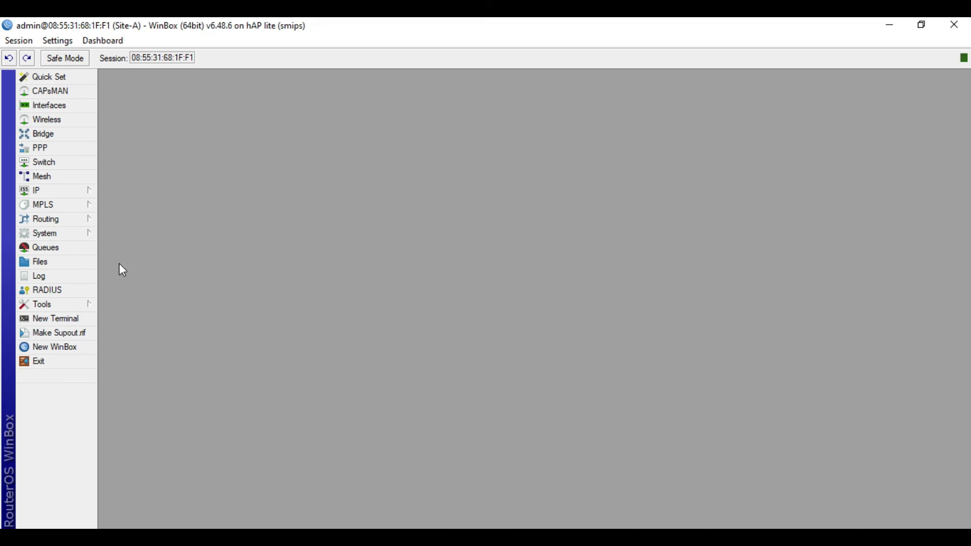
click(83, 319)
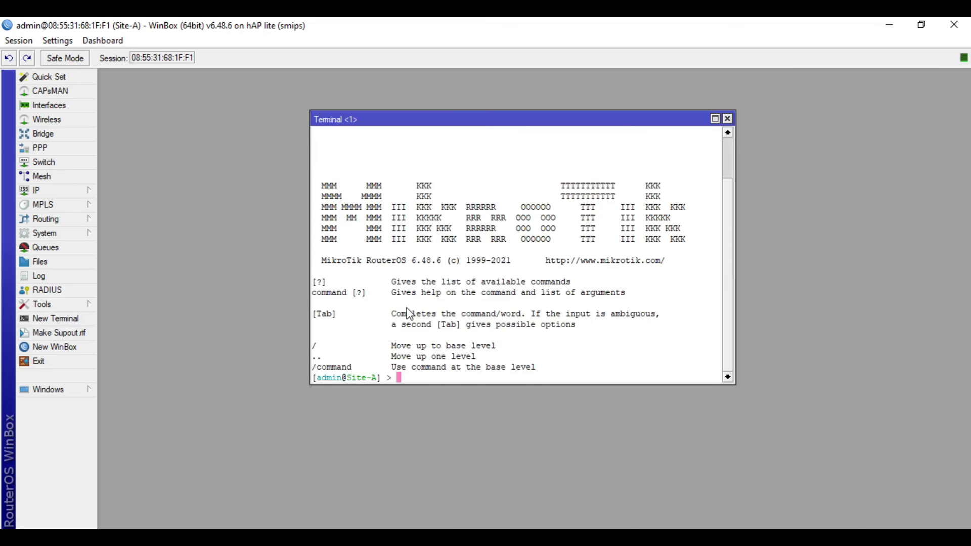
text(ping)
key(alt+Tab)
click(399, 389)
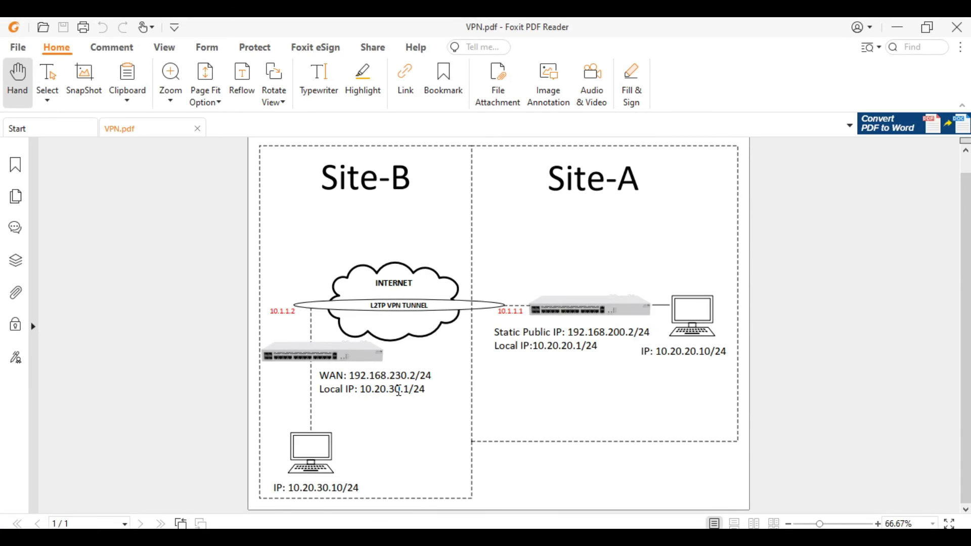
double_click(400, 389)
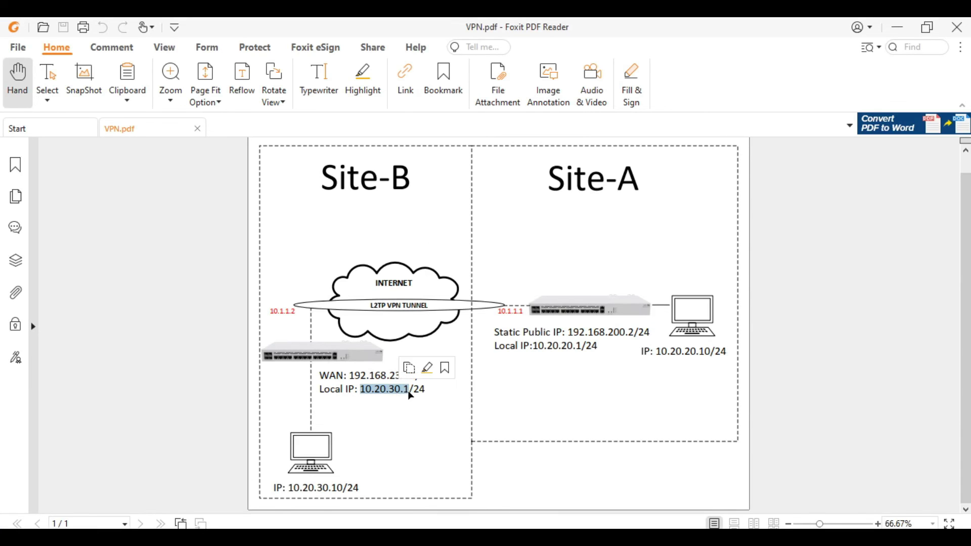
click(901, 26)
text(10.2)
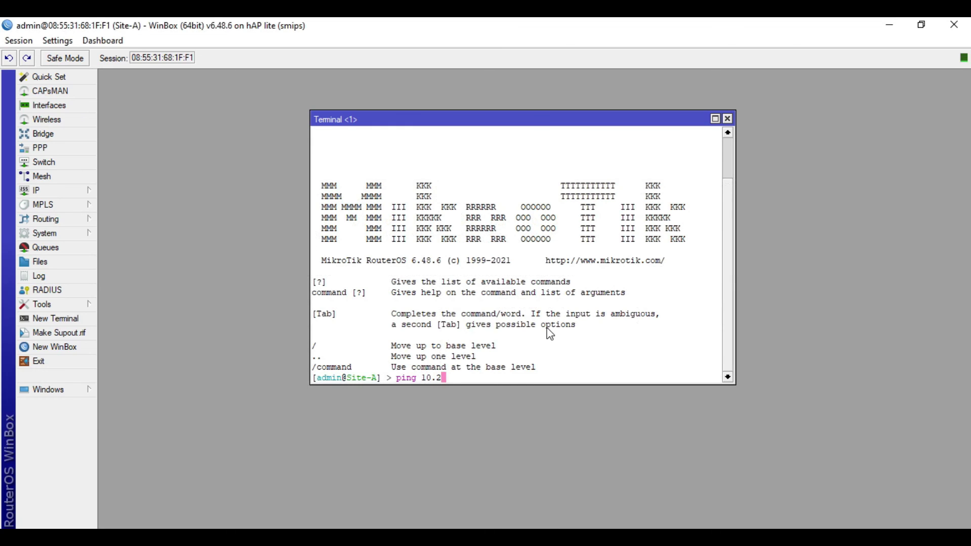
text(0.30.1)
key(Return)
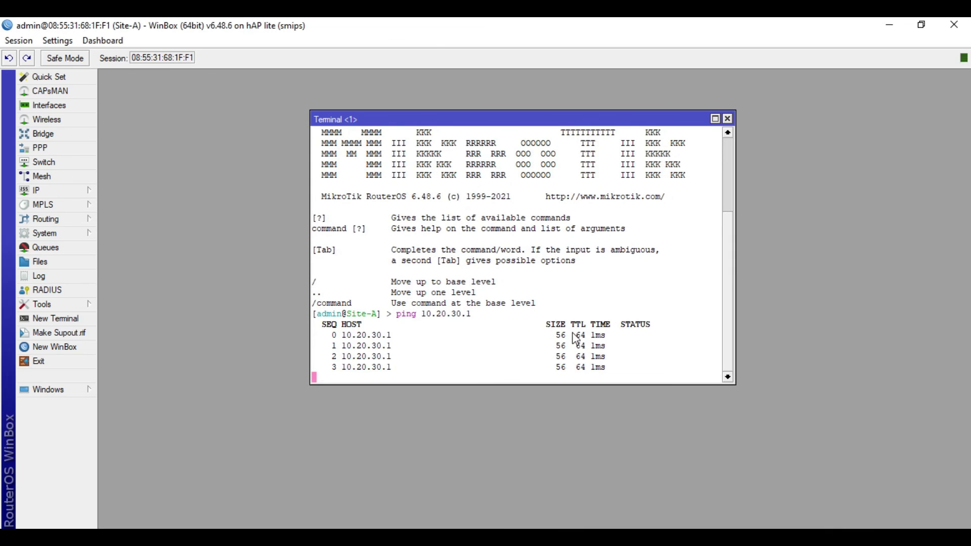
key(ctrl+c)
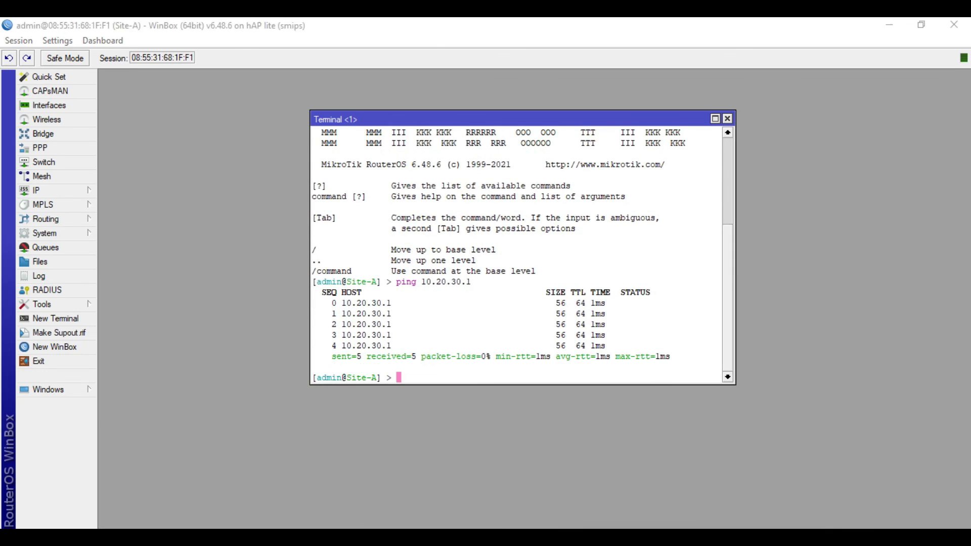
- Ping Site-B's PC at 10.20.30.10 across the tunnel and stop it
key(alt+Tab)
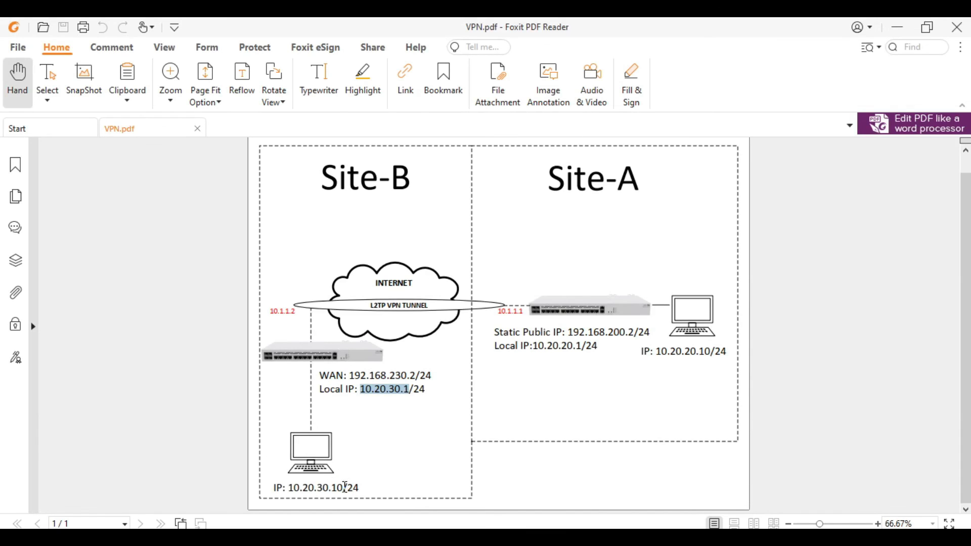
double_click(343, 487)
click(897, 26)
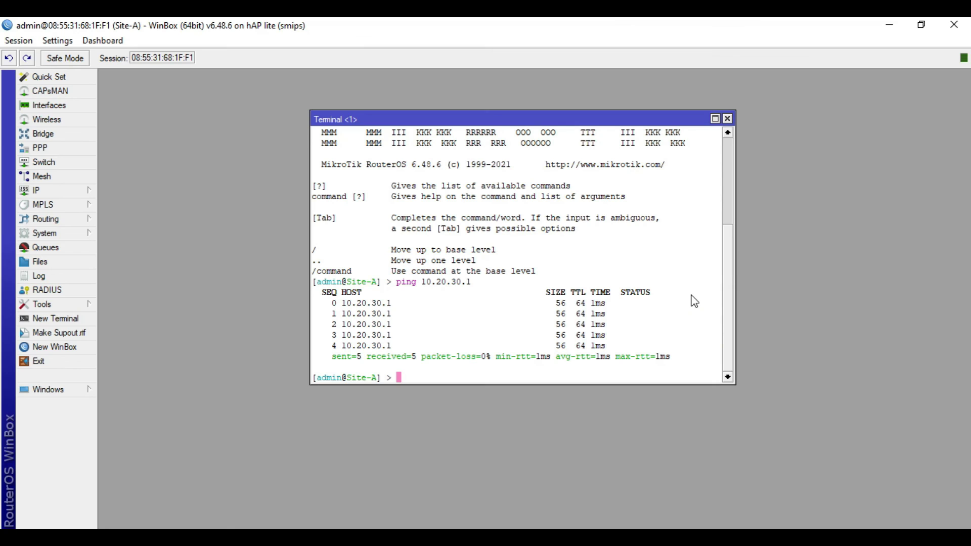
key(Up)
key(BackSpace)
key(BackSpace)
text(.10)
key(Return)
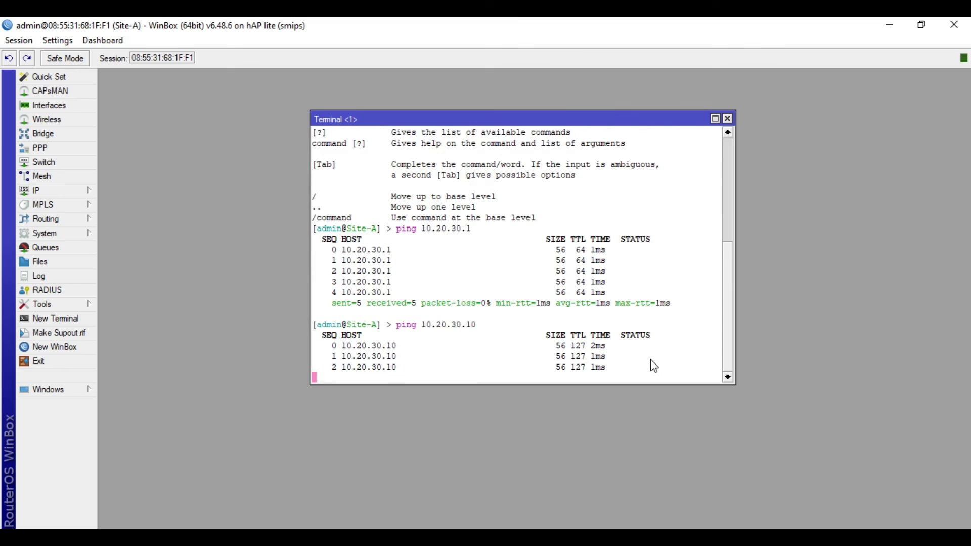
key(ctrl+c)
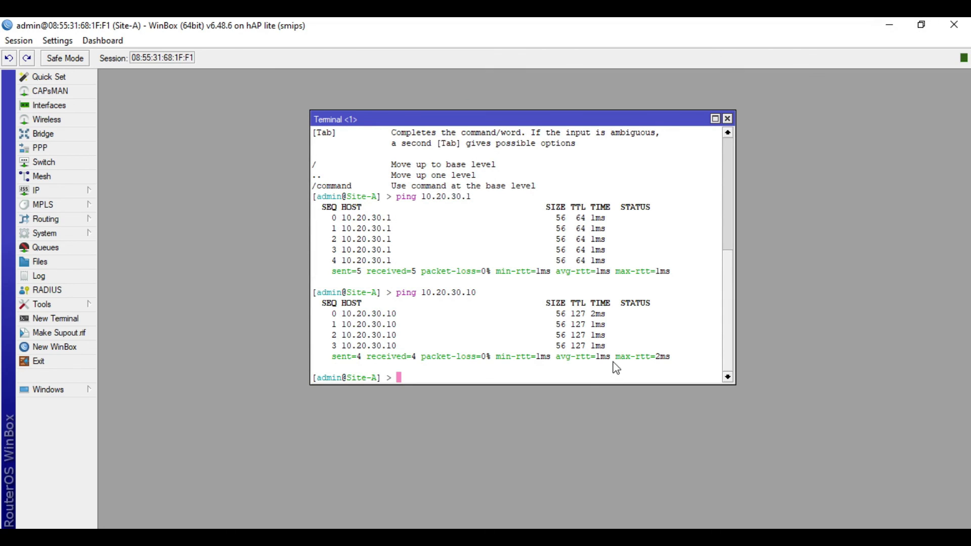
- Close the terminal, minimize the Site-A session and connect to the Site-B router via Neighbors
click(727, 119)
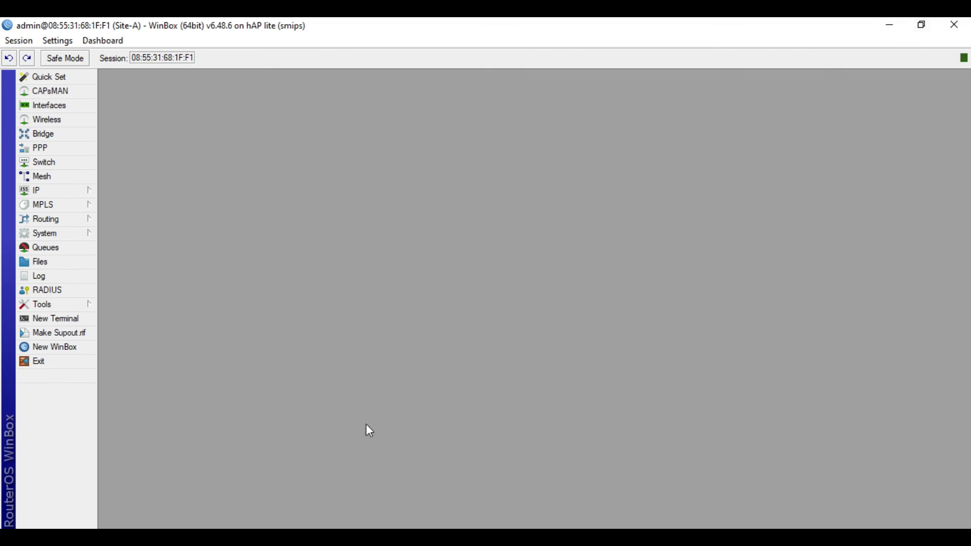
click(157, 536)
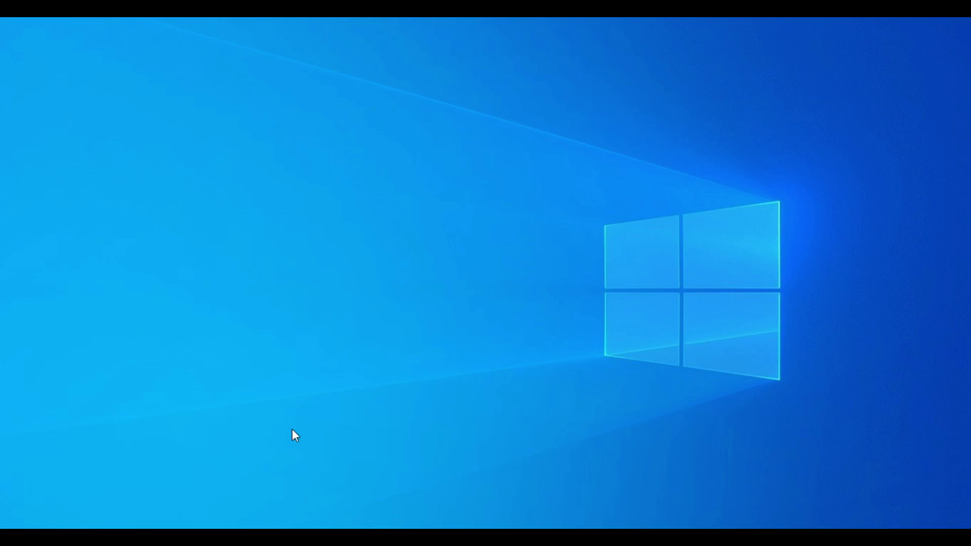
click(530, 297)
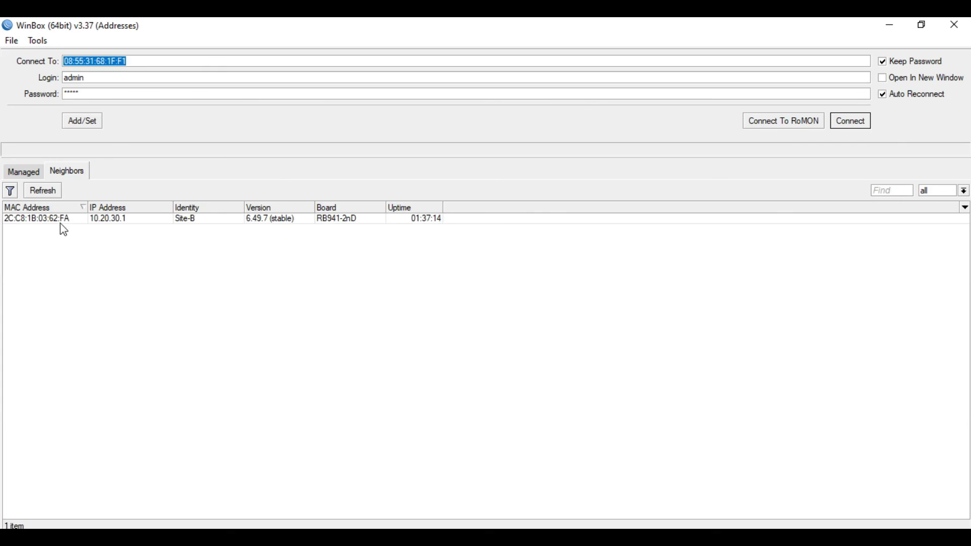
click(61, 219)
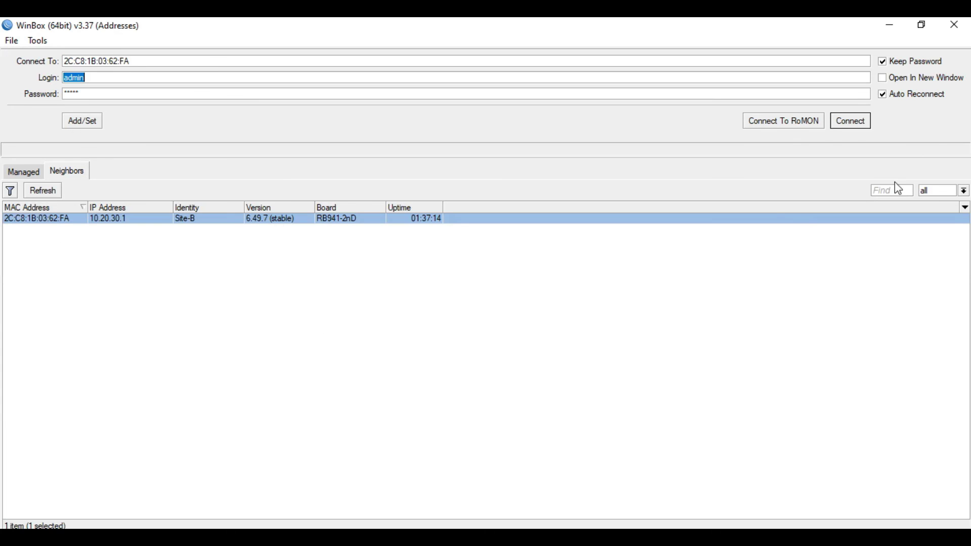
click(862, 123)
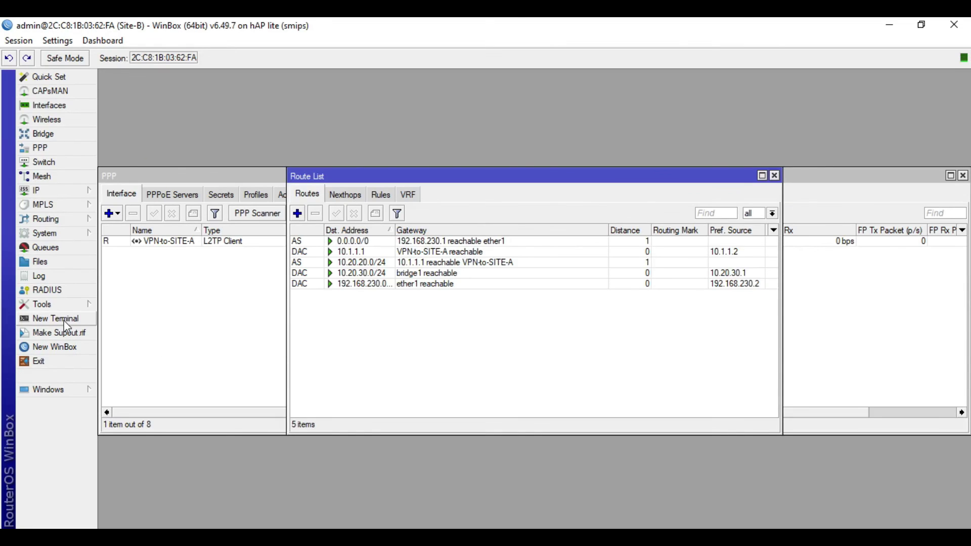
- Open a new terminal on Site-B and run ping 10.20.20.1
click(64, 320)
text(ping)
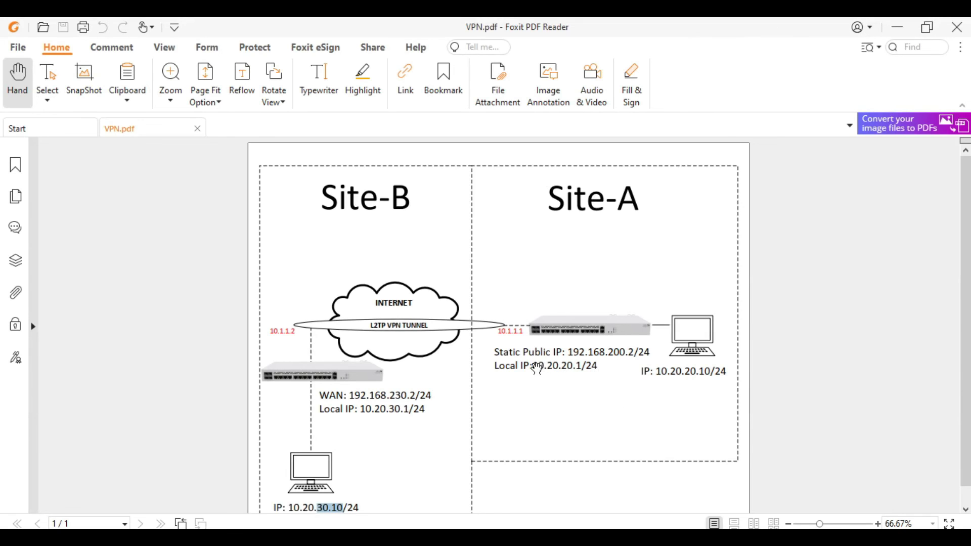
drag(537, 365, 578, 364)
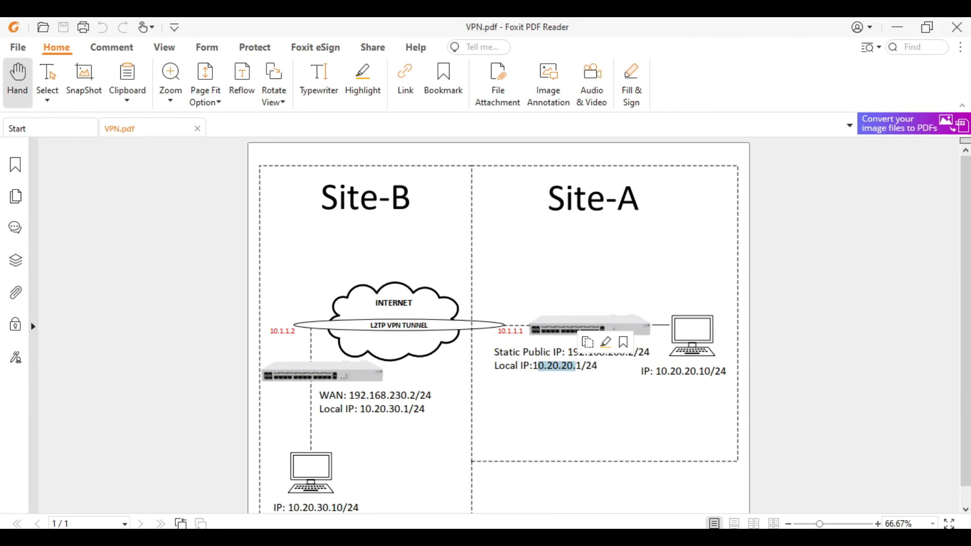
click(897, 26)
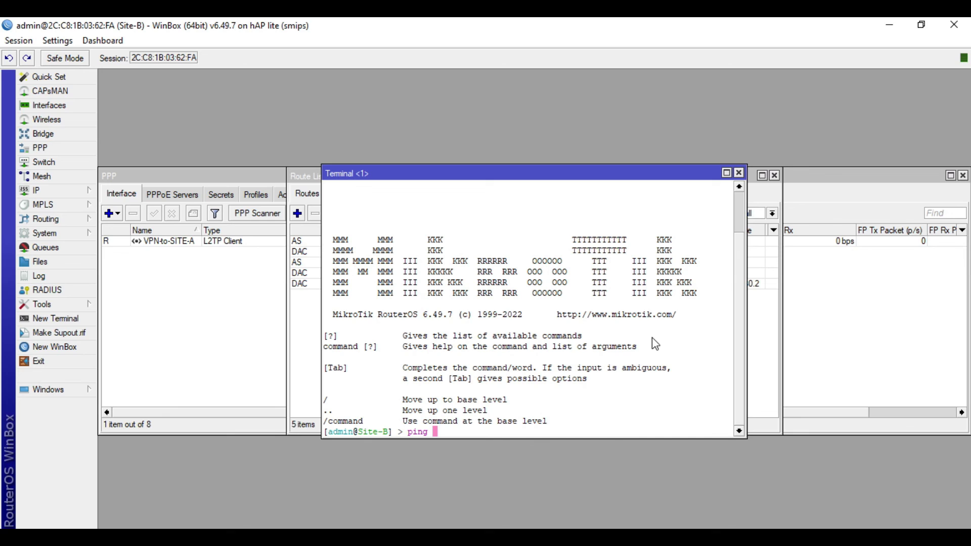
text(10.20.20.1)
key(Return)
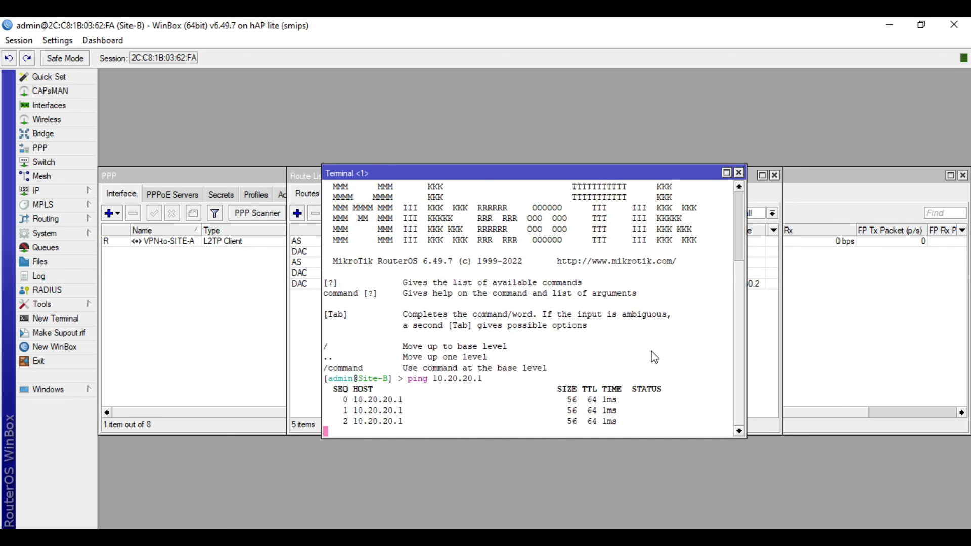